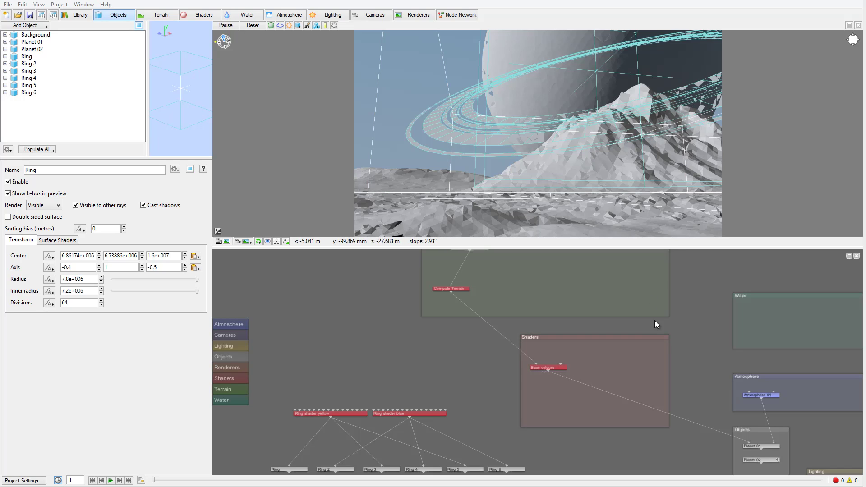
Step: Open Planet 02's internal network and spread its power fractal shader and Atmosphere 02 nodes apart
{"action": "right_click", "coordinate": [765, 459]}
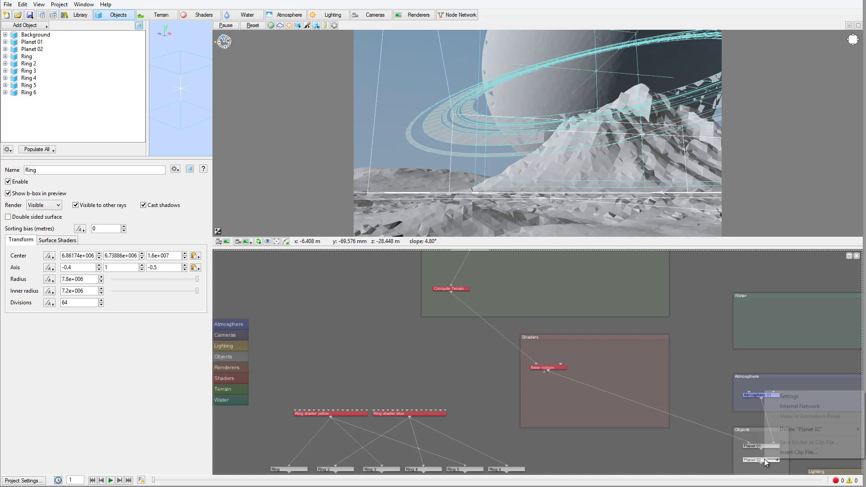
{"action": "left_click", "coordinate": [799, 407]}
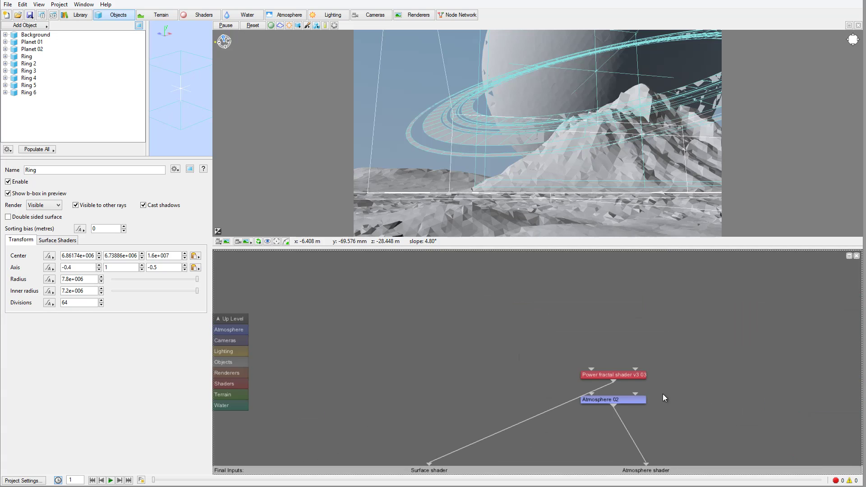
{"action": "left_click_drag", "start_coordinate": [632, 371], "coordinate": [356, 313]}
{"action": "left_click_drag", "start_coordinate": [564, 356], "coordinate": [631, 324]}
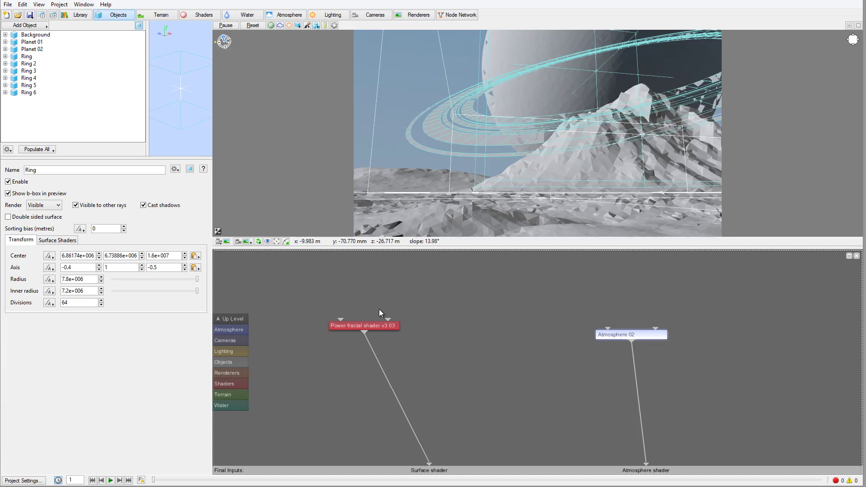
{"action": "left_click_drag", "start_coordinate": [375, 326], "coordinate": [407, 333]}
Step: In Power fractal shader v3 03, set the high colour to a muted brown and the low colour to a dark reddish grey
{"action": "double_click", "coordinate": [407, 333]}
{"action": "left_click_drag", "start_coordinate": [206, 124], "coordinate": [185, 105]}
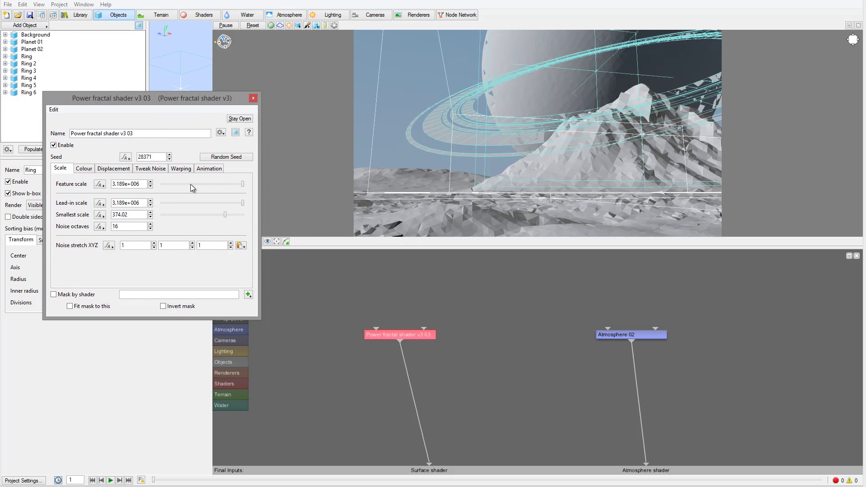
{"action": "left_click", "coordinate": [448, 166]}
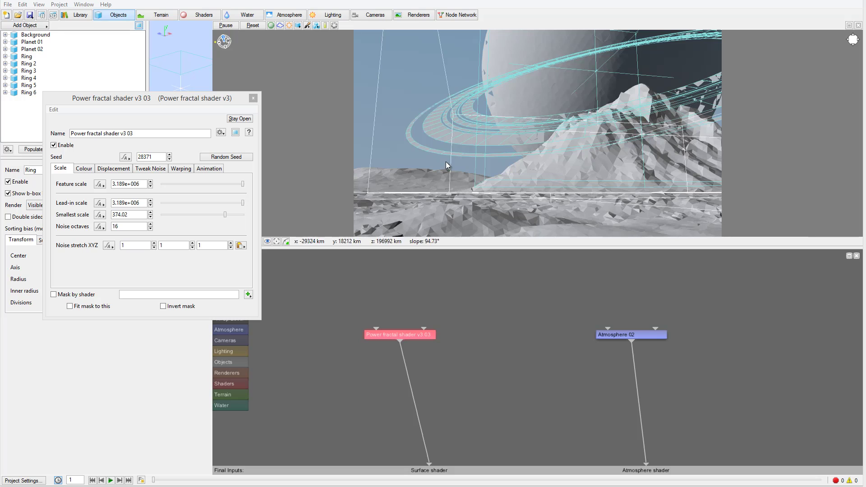
{"action": "left_click", "coordinate": [86, 169]}
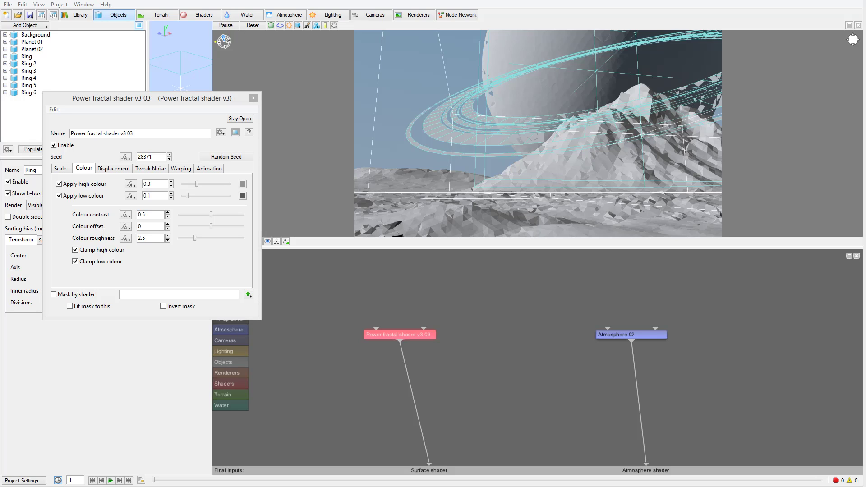
{"action": "left_click", "coordinate": [243, 184]}
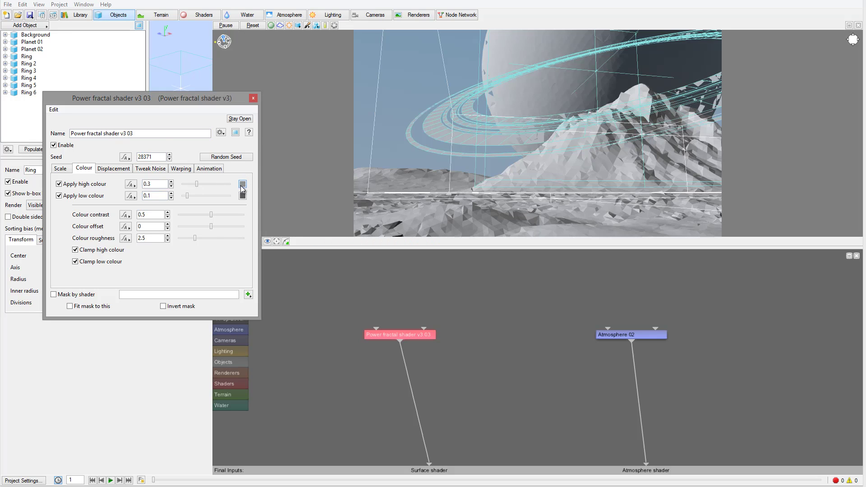
{"action": "left_click", "coordinate": [159, 180]}
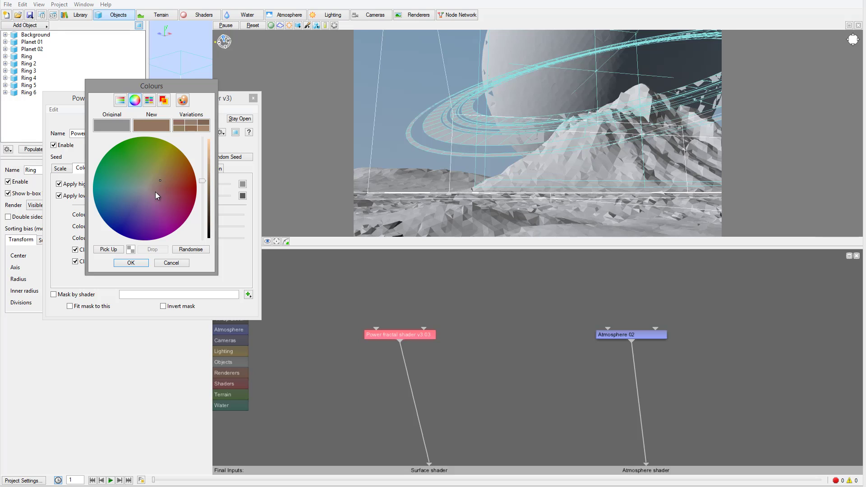
{"action": "left_click", "coordinate": [130, 262]}
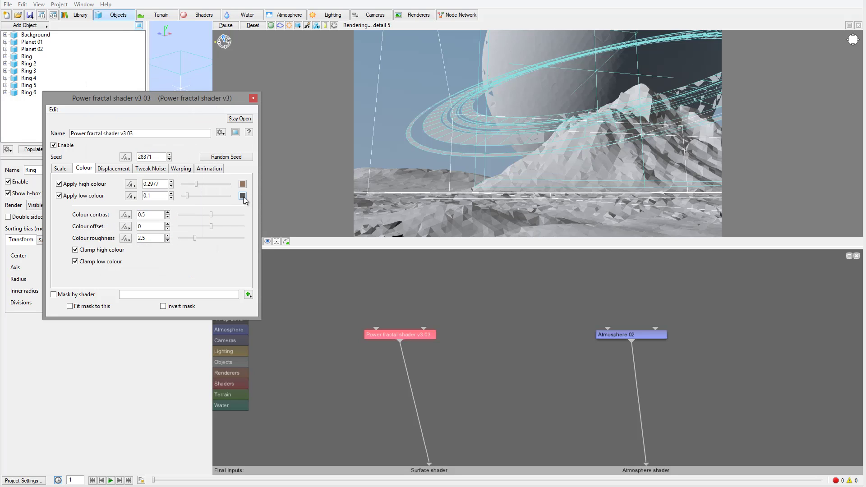
{"action": "left_click", "coordinate": [242, 196]}
{"action": "left_click", "coordinate": [155, 188]}
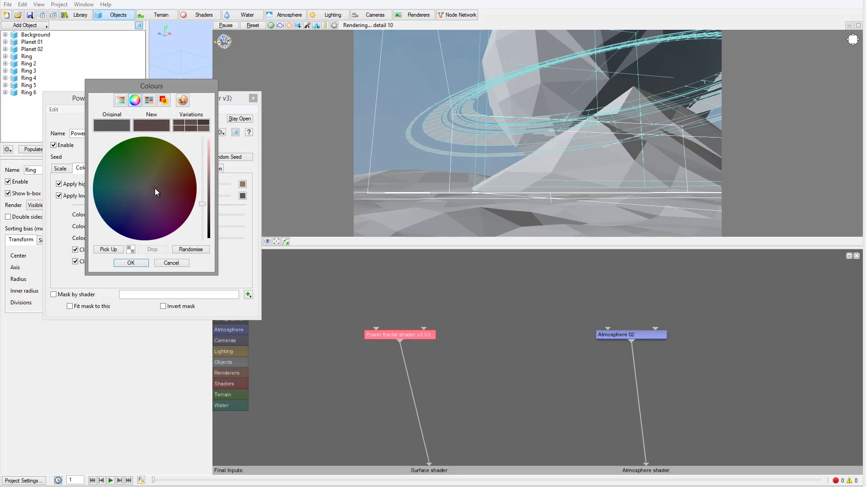
{"action": "left_click", "coordinate": [131, 262]}
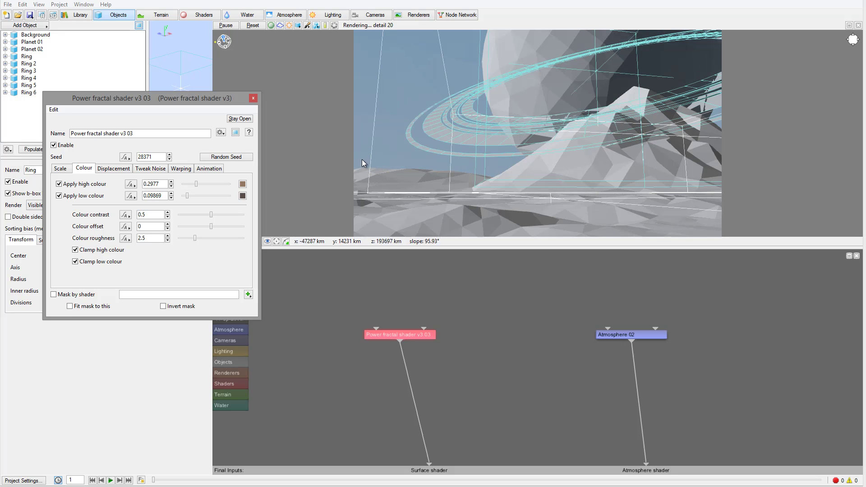
Step: Raise the shader's colour contrast to 1 and its colour roughness to 7.5
{"action": "left_click_drag", "start_coordinate": [215, 217], "coordinate": [251, 217]}
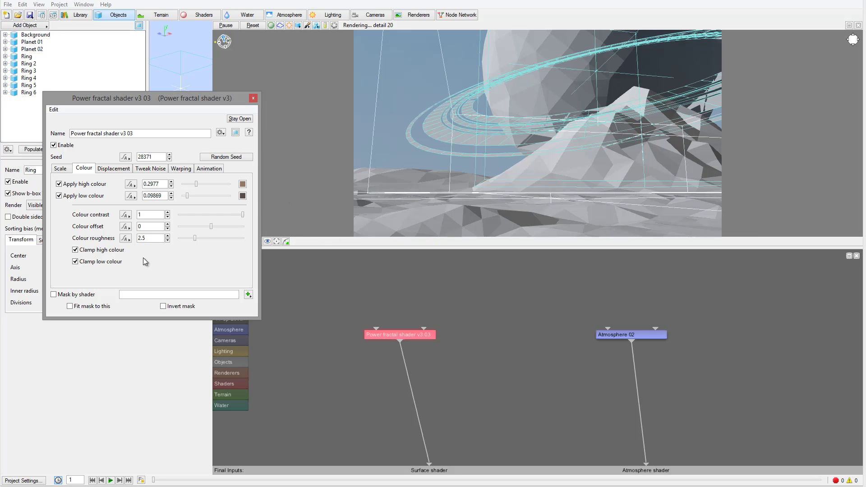
{"action": "left_click_drag", "start_coordinate": [195, 238], "coordinate": [227, 238]}
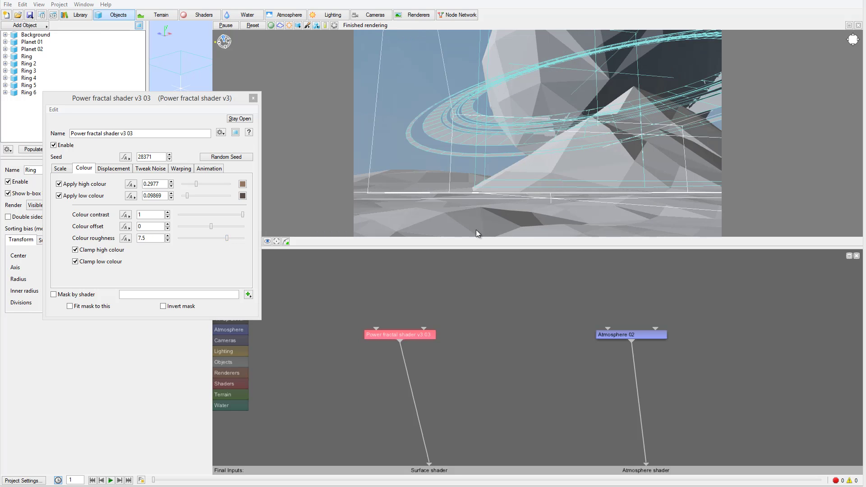
Step: Change the power fractal shader's noise flavour to Perlin billows
{"action": "left_click", "coordinate": [114, 169]}
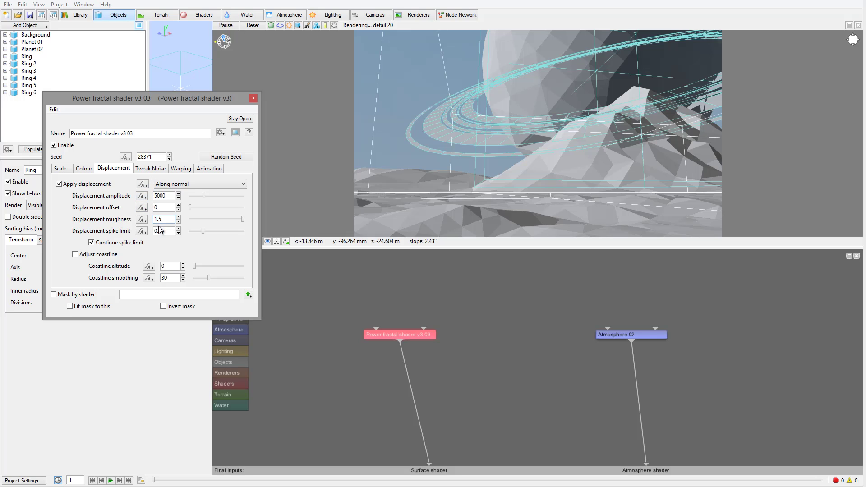
{"action": "left_click", "coordinate": [150, 169]}
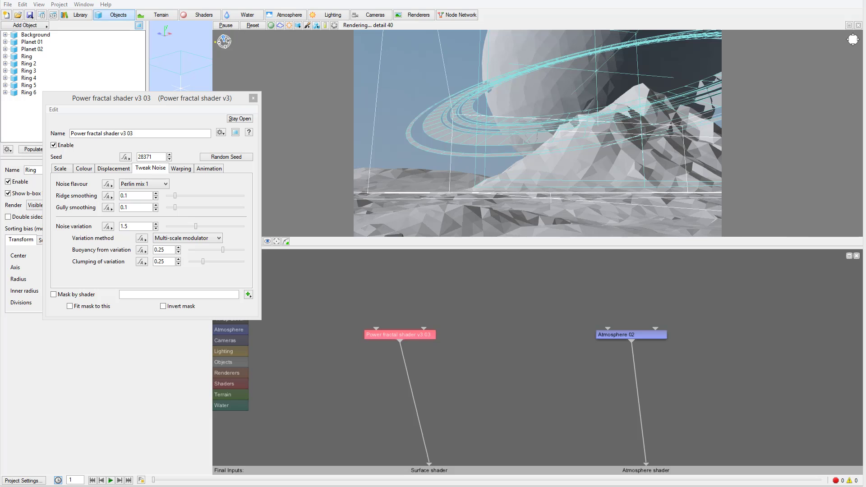
{"action": "left_click", "coordinate": [163, 184]}
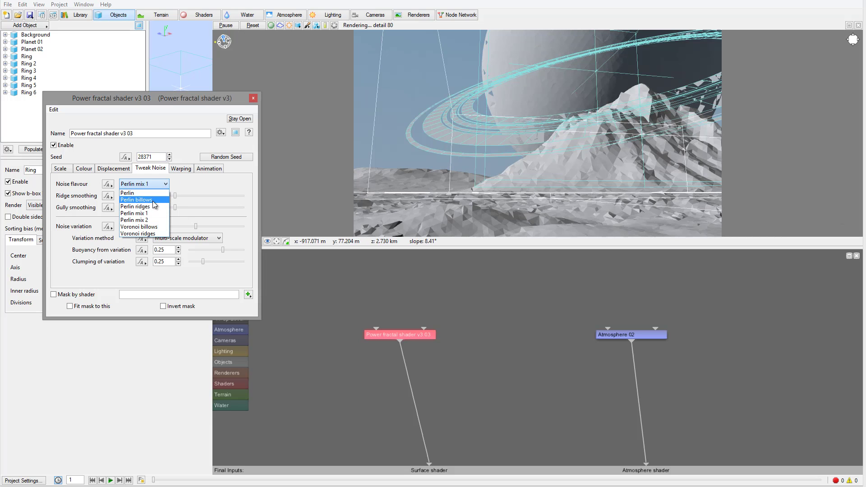
{"action": "left_click", "coordinate": [153, 202]}
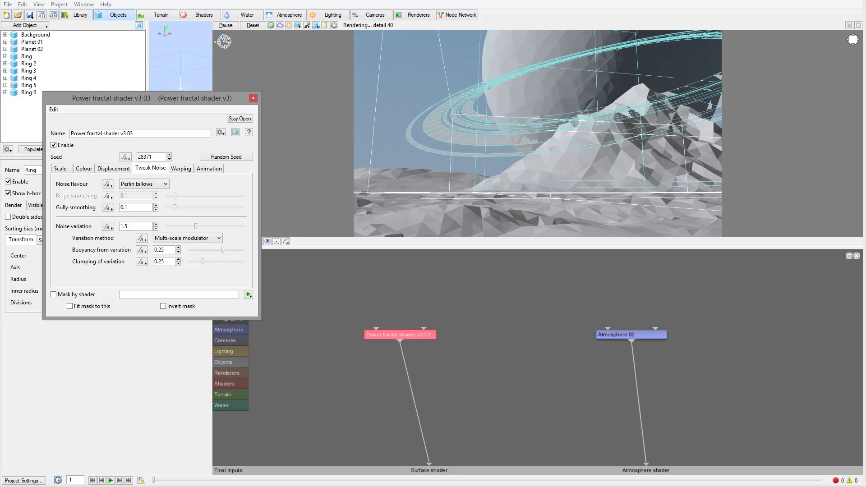
Step: Try a displacement amplitude of 500000 on the power fractal shader, reduce it to 50000, and close the shader's settings
{"action": "left_click", "coordinate": [115, 169]}
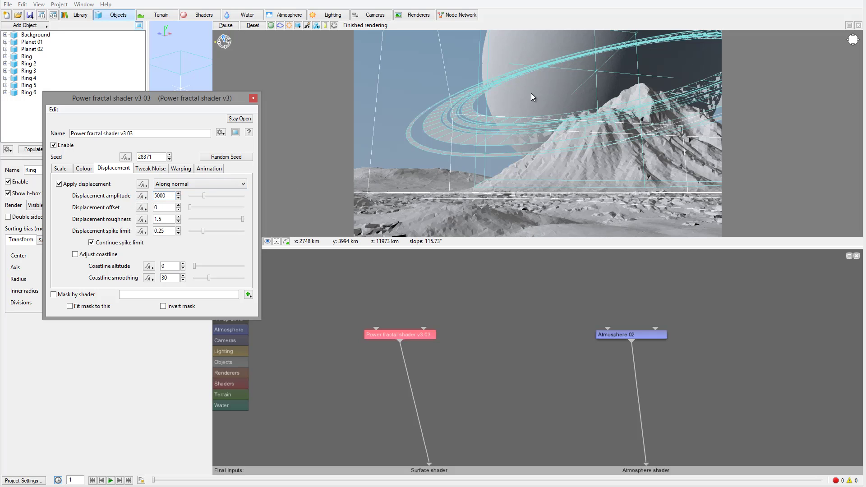
{"action": "double_click", "coordinate": [156, 196]}
{"action": "type", "text": "500000"}
{"action": "key", "text": "Return"}
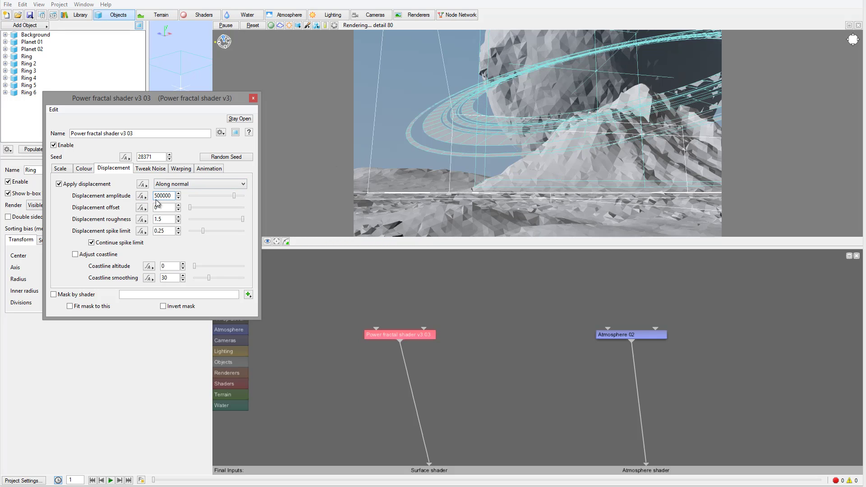
{"action": "key", "text": "BackSpace"}
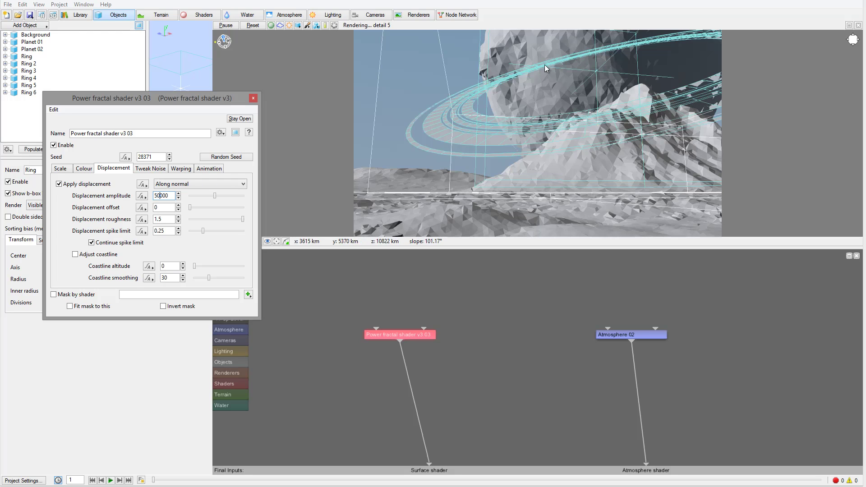
{"action": "key", "text": "Return"}
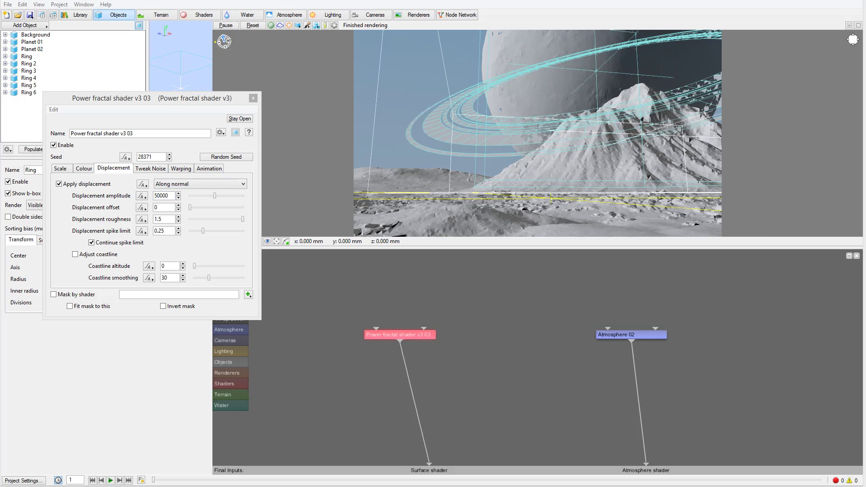
{"action": "left_click", "coordinate": [189, 172]}
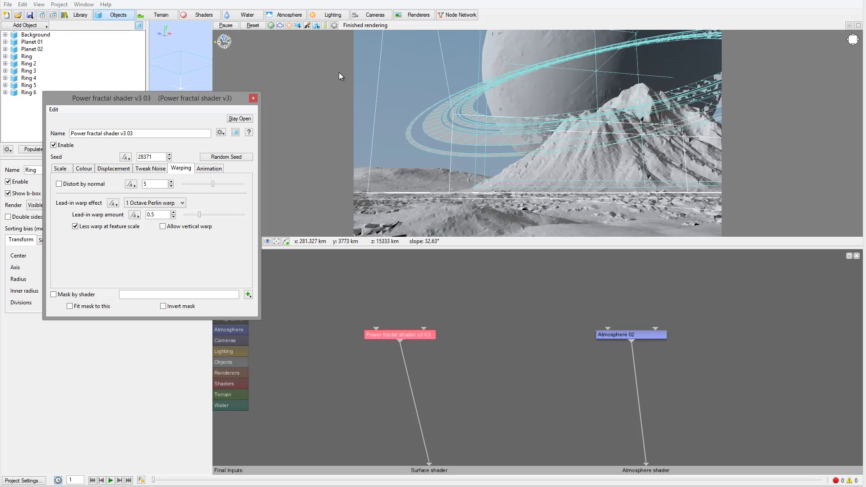
{"action": "left_click", "coordinate": [252, 99]}
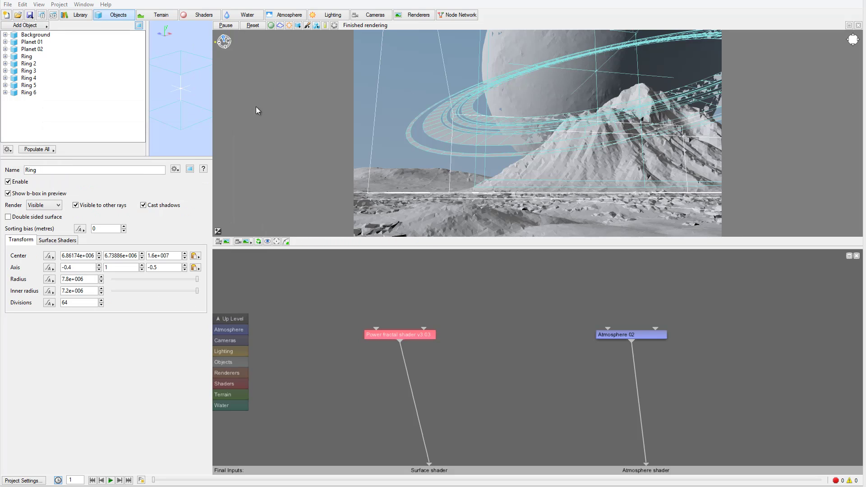
Step: Reposition the Atmosphere 02 node and show the atmosphere settings with Planet 02's atmosphere selected
{"action": "left_click_drag", "start_coordinate": [628, 336], "coordinate": [555, 310]}
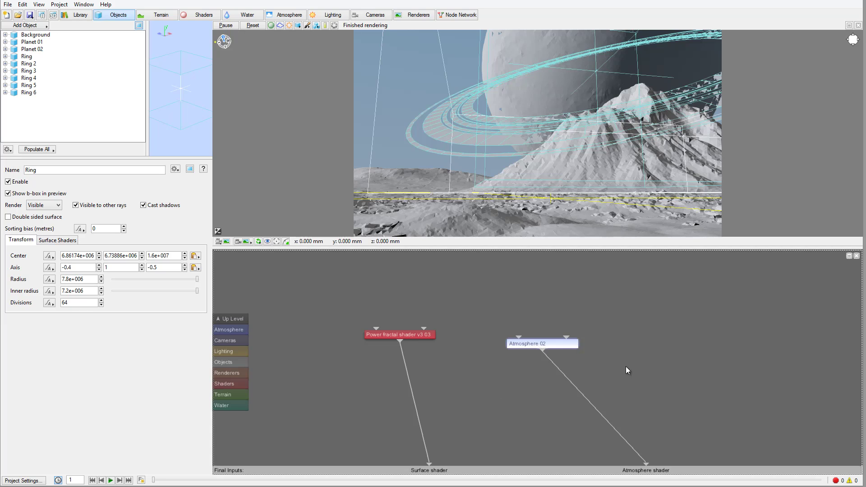
{"action": "left_click", "coordinate": [280, 15]}
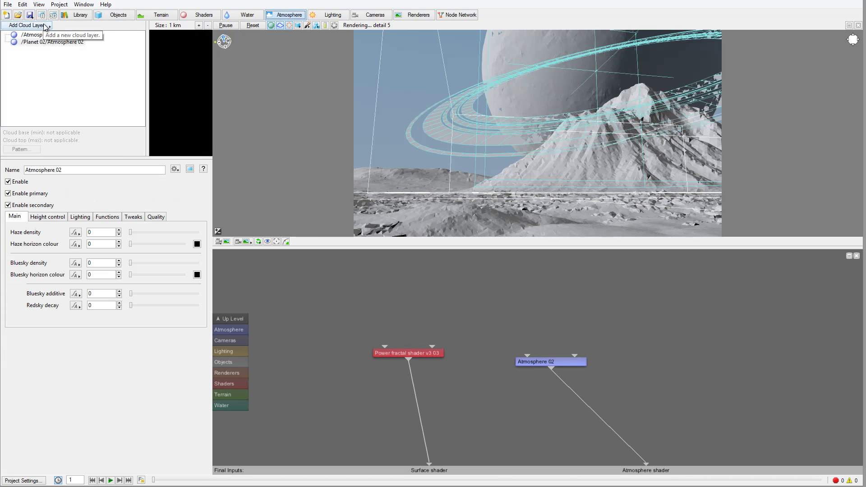
{"action": "left_click", "coordinate": [45, 26]}
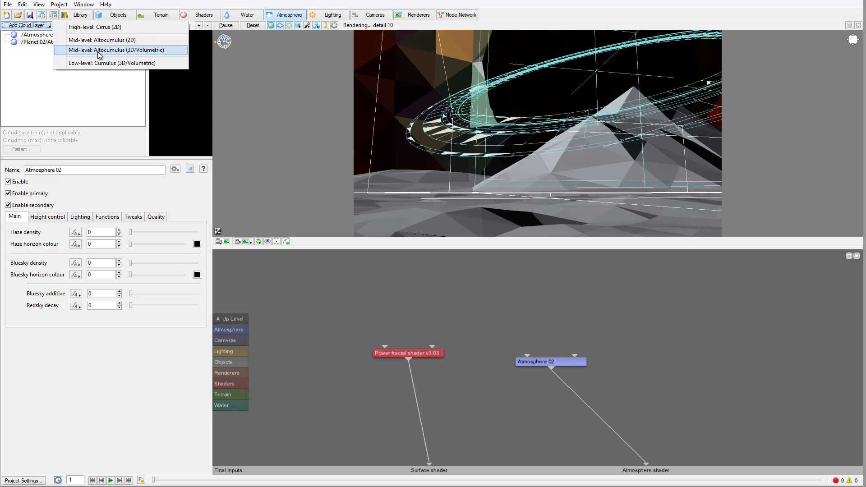
{"action": "left_click", "coordinate": [33, 42]}
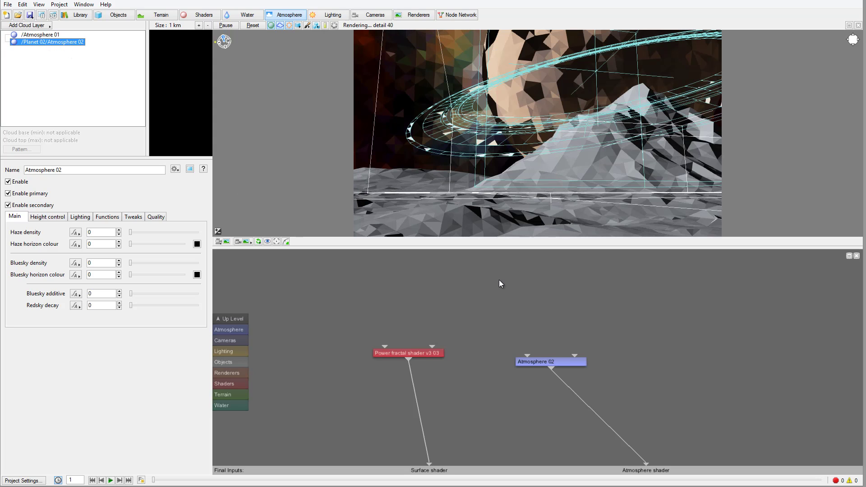
{"action": "left_click", "coordinate": [499, 280]}
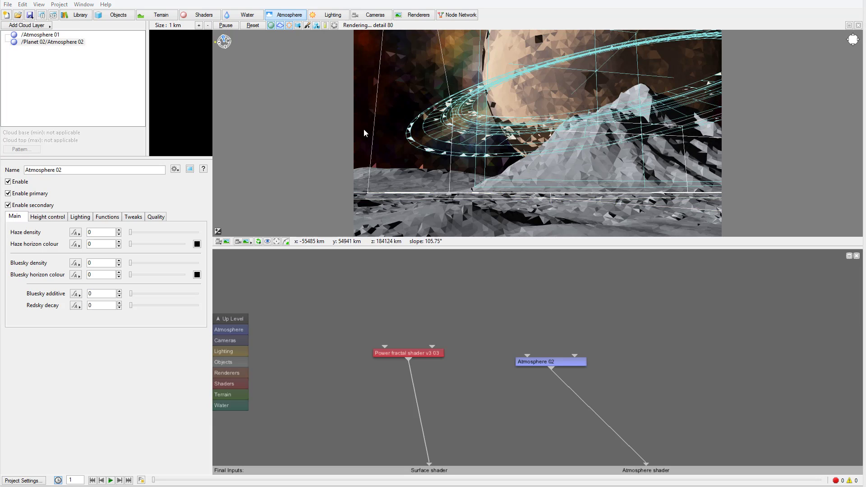
Step: Create a Cloud layer v2 node in Planet 02's network and connect its output to the first input of Atmosphere 02
{"action": "right_click", "coordinate": [509, 282]}
{"action": "mouse_move", "coordinate": [558, 378]}
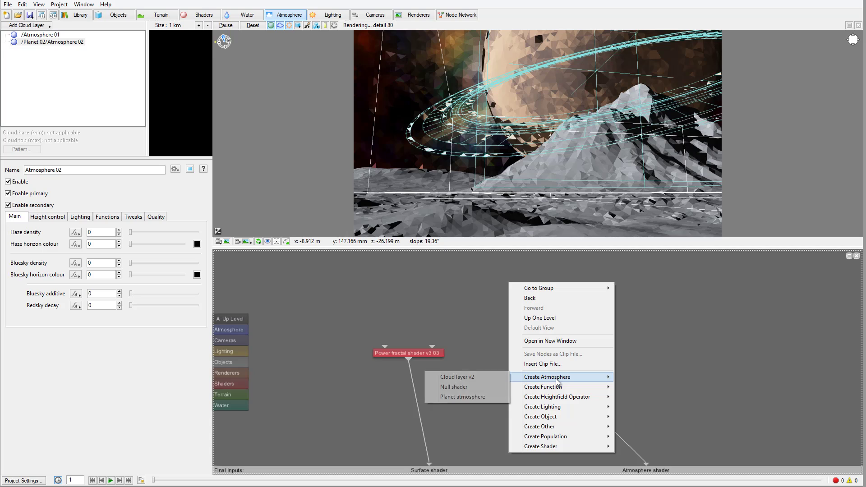
{"action": "left_click", "coordinate": [473, 378]}
{"action": "left_click_drag", "start_coordinate": [522, 281], "coordinate": [515, 327]}
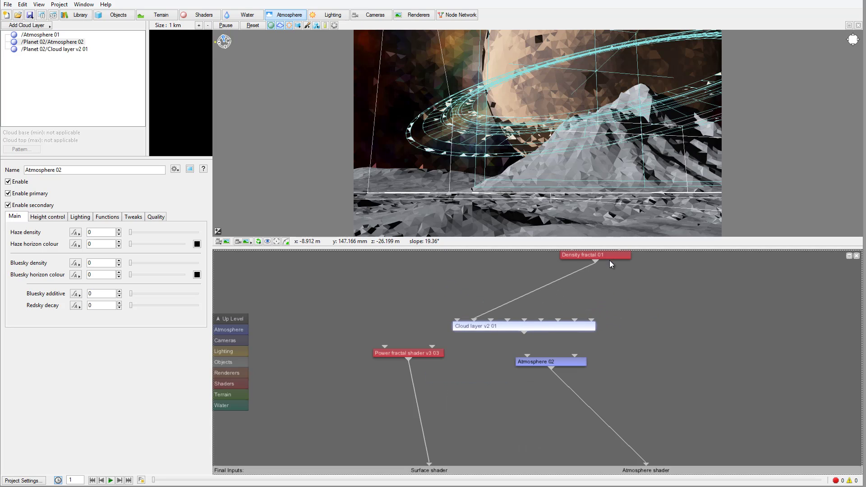
{"action": "left_click_drag", "start_coordinate": [612, 256], "coordinate": [649, 274]}
{"action": "left_click_drag", "start_coordinate": [524, 332], "coordinate": [528, 355]}
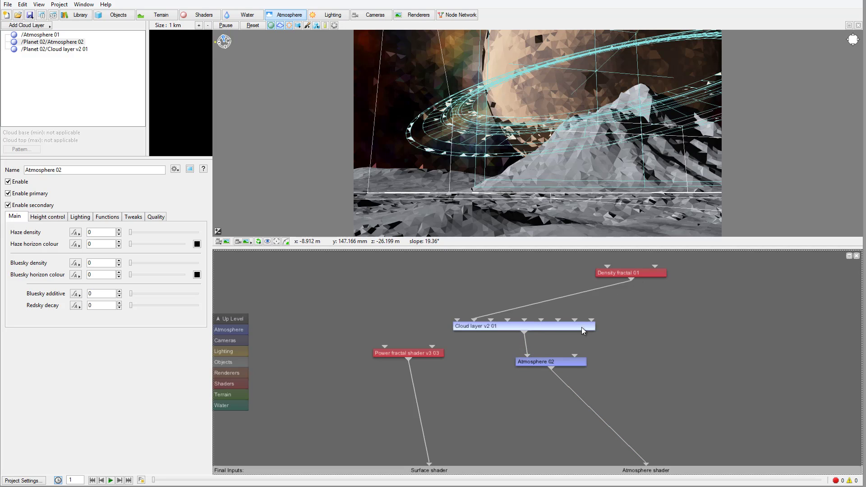
Step: Arrange the cloud layer and its density fractal node in a tidy chain above Atmosphere 02
{"action": "left_click_drag", "start_coordinate": [572, 327], "coordinate": [624, 326]}
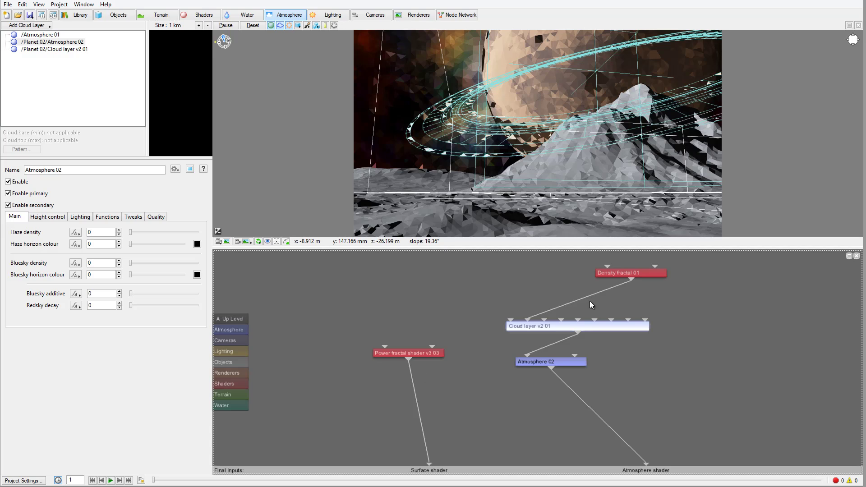
{"action": "left_click_drag", "start_coordinate": [625, 274], "coordinate": [481, 273]}
{"action": "left_click_drag", "start_coordinate": [557, 325], "coordinate": [562, 303]}
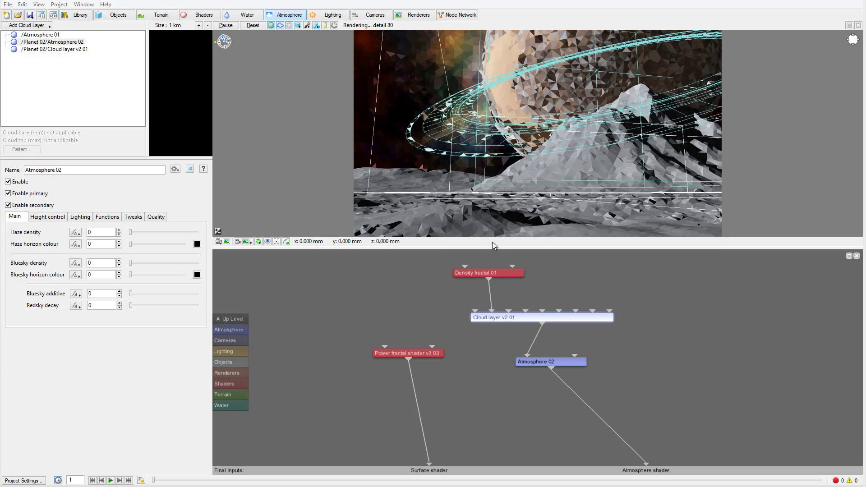
Step: Set Cloud layer v2 01's altitude to about 1763, depth to about 1167, edge sharpness to about 0.0048 and coverage adjust to 0.775
{"action": "left_click", "coordinate": [532, 318]}
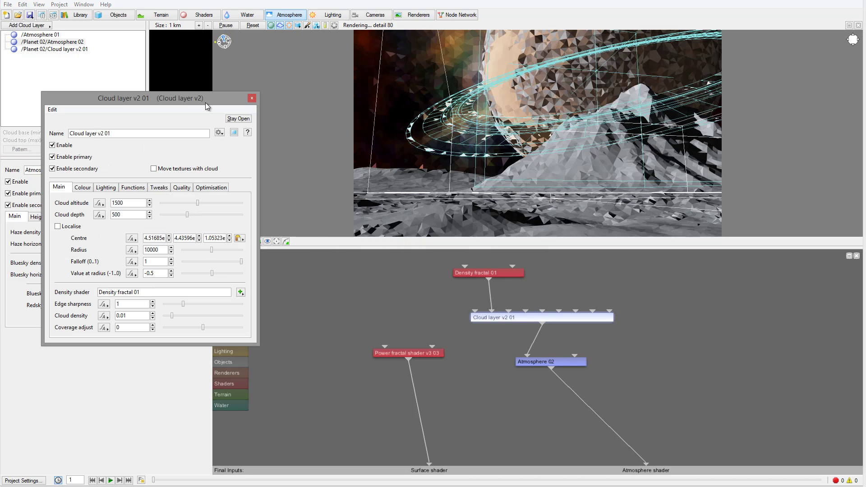
{"action": "left_click_drag", "start_coordinate": [210, 104], "coordinate": [338, 123]}
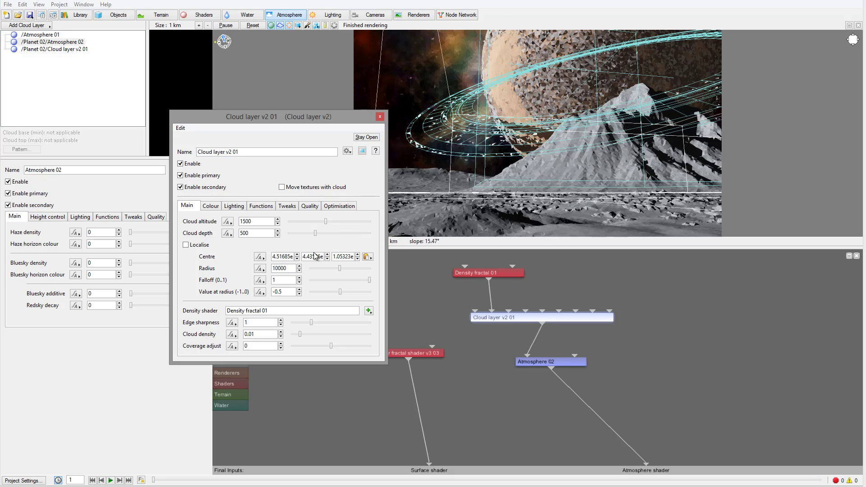
{"action": "left_click_drag", "start_coordinate": [325, 221], "coordinate": [327, 222]}
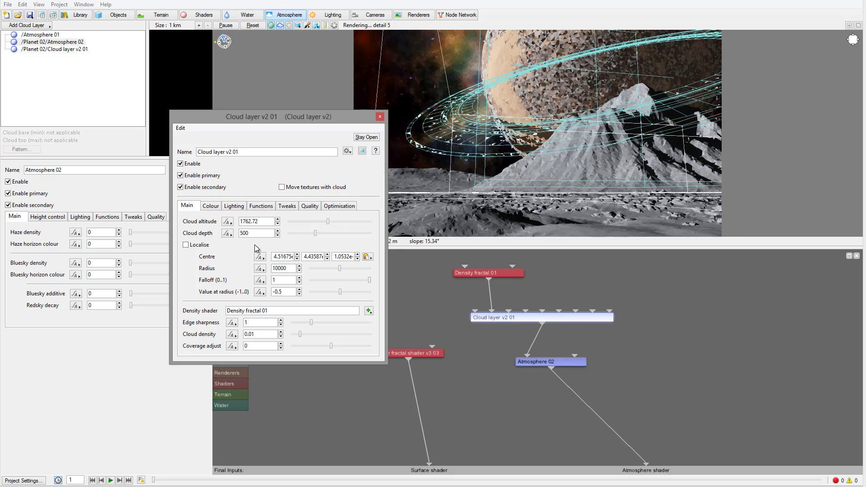
{"action": "left_click_drag", "start_coordinate": [316, 233], "coordinate": [324, 234]}
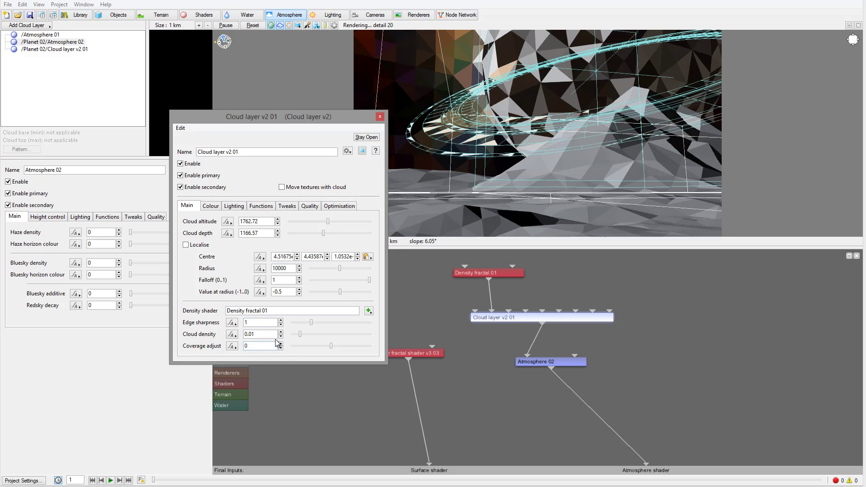
{"action": "left_click_drag", "start_coordinate": [311, 323], "coordinate": [296, 327]}
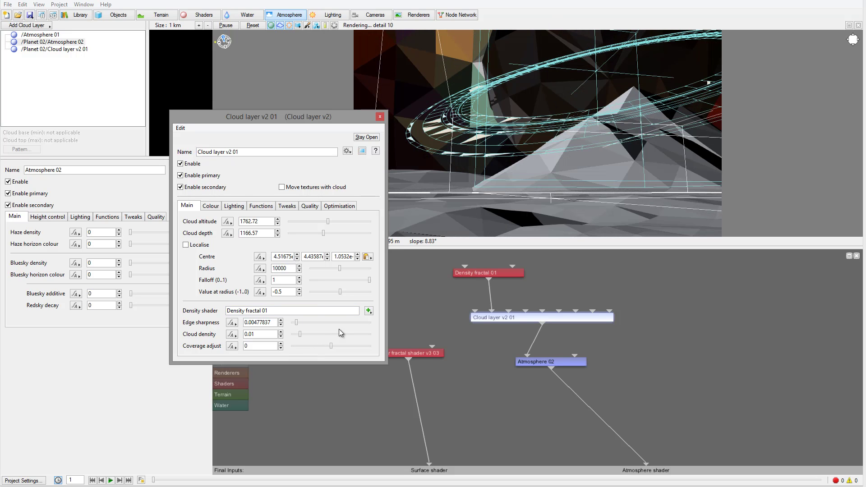
{"action": "left_click_drag", "start_coordinate": [331, 348], "coordinate": [347, 350]}
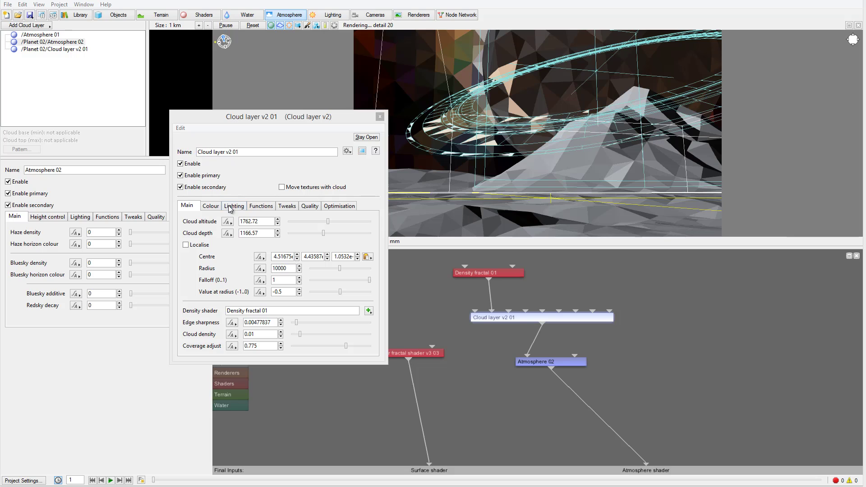
{"action": "left_click", "coordinate": [211, 206]}
{"action": "left_click", "coordinate": [234, 206]}
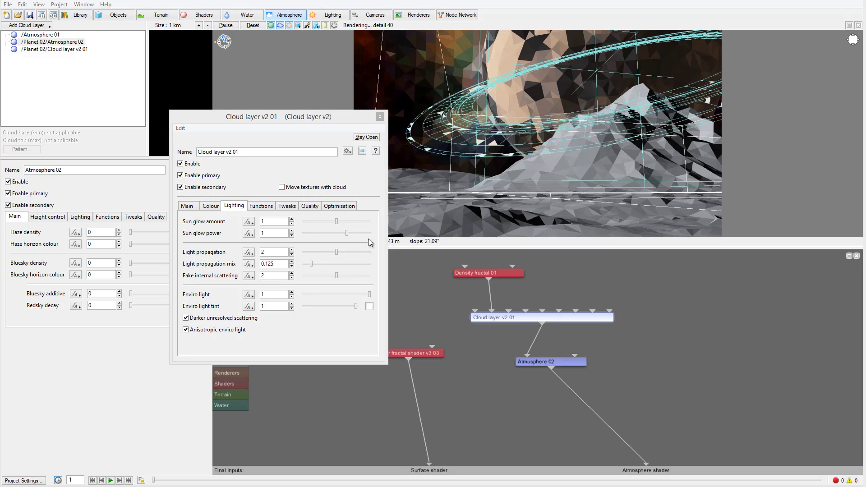
{"action": "left_click", "coordinate": [310, 205]}
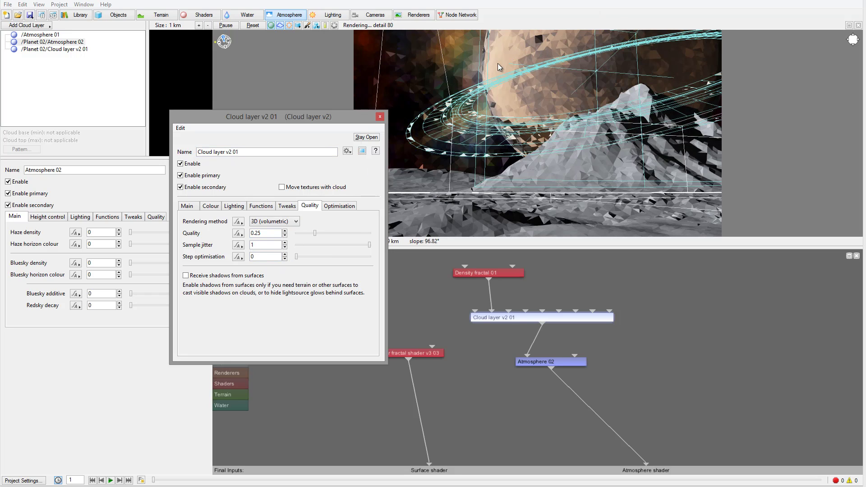
{"action": "left_click", "coordinate": [261, 206]}
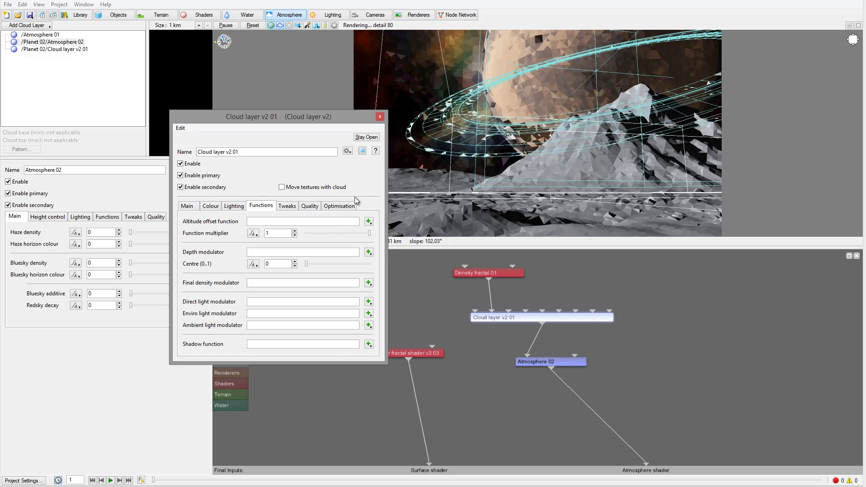
Step: Set Density fractal 01's feature scale to about 140742, lead-in scale to about 65684 and smallest scale to 100
{"action": "left_click", "coordinate": [494, 274]}
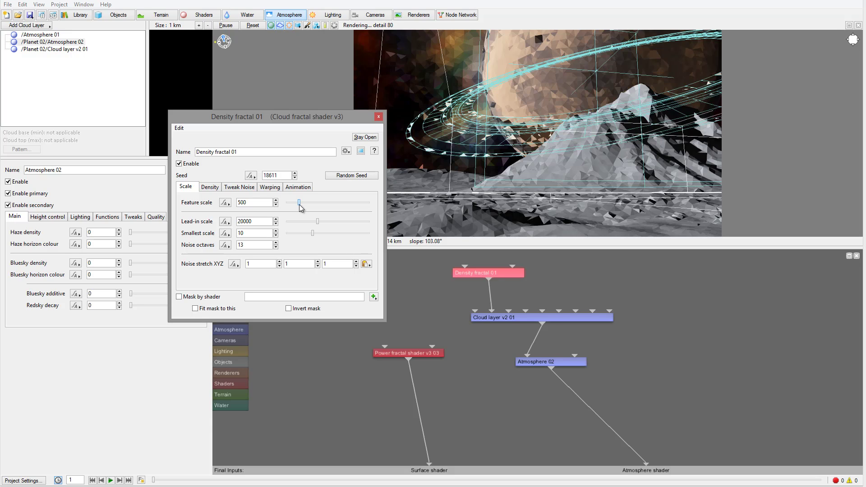
{"action": "left_click_drag", "start_coordinate": [300, 206], "coordinate": [337, 207]}
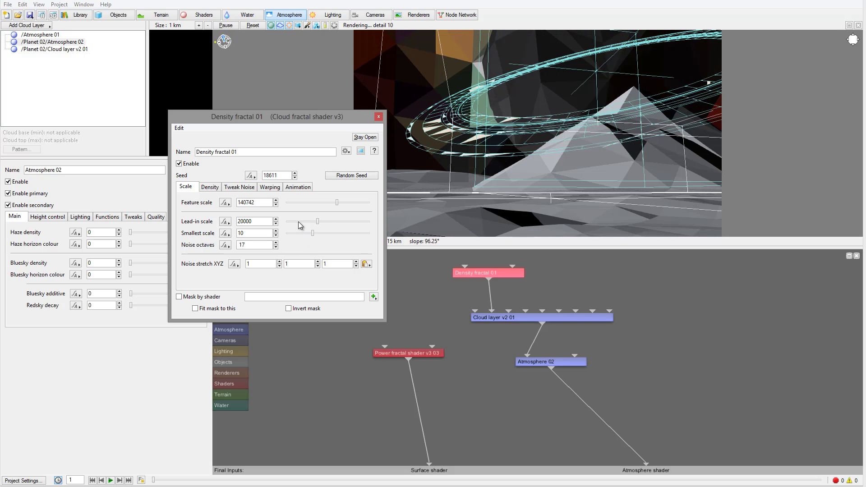
{"action": "left_click_drag", "start_coordinate": [321, 222], "coordinate": [329, 224]}
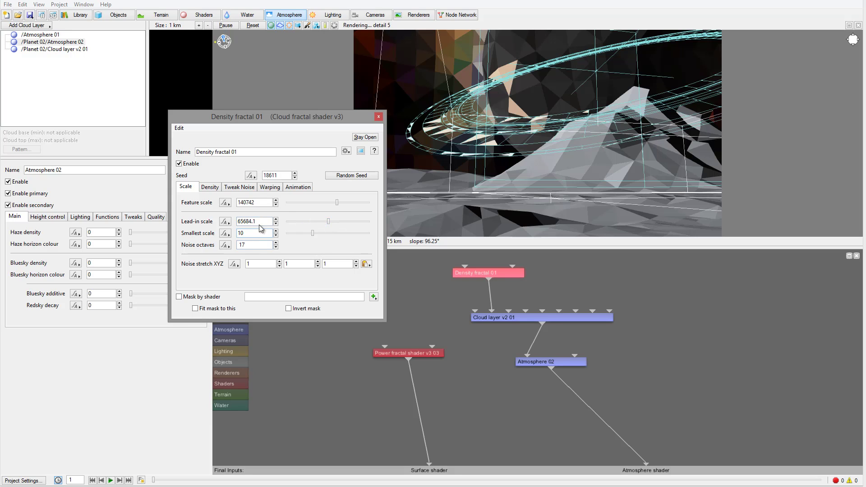
{"action": "left_click", "coordinate": [253, 234]}
{"action": "type", "text": "0"}
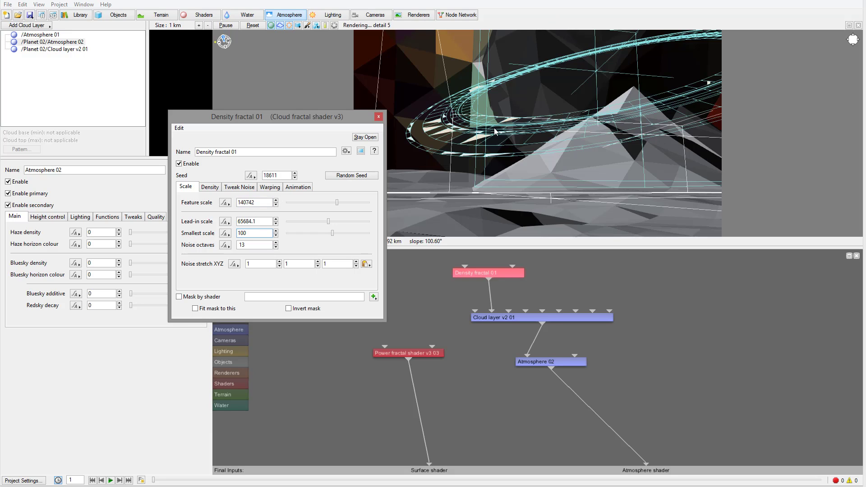
Step: Change the noise flavour of Density fractal 01 to Voronoi ridges
{"action": "left_click", "coordinate": [248, 188]}
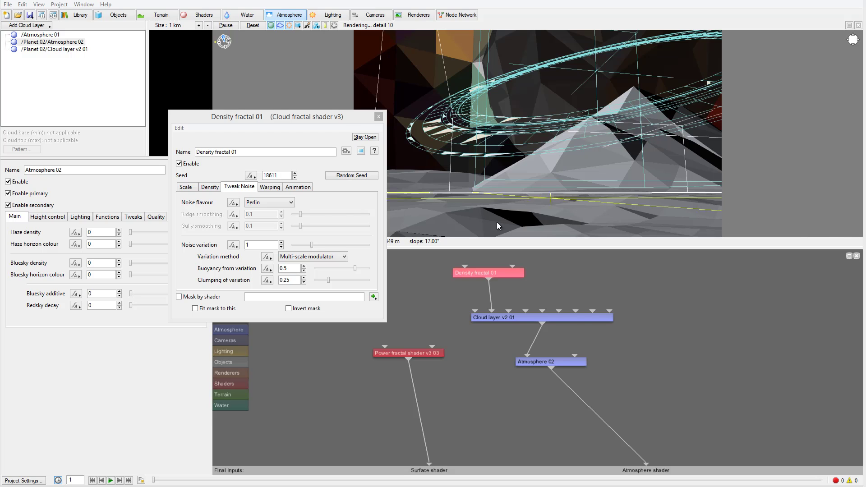
{"action": "left_click", "coordinate": [279, 202]}
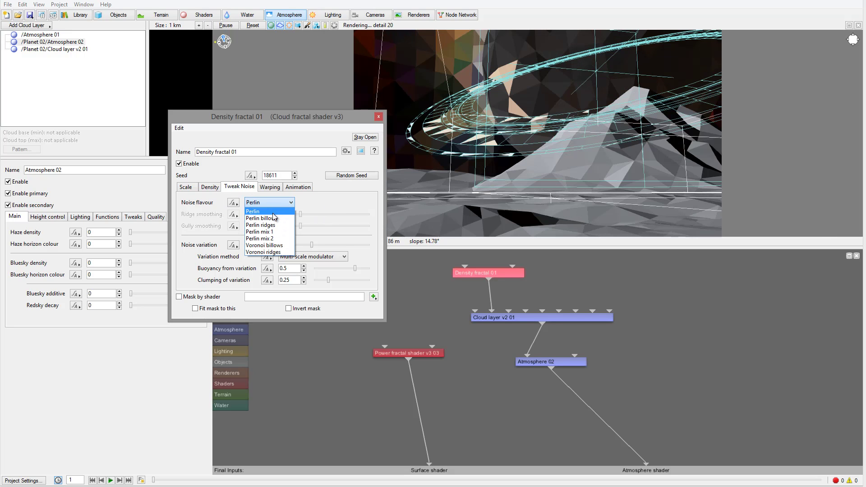
{"action": "left_click", "coordinate": [276, 253]}
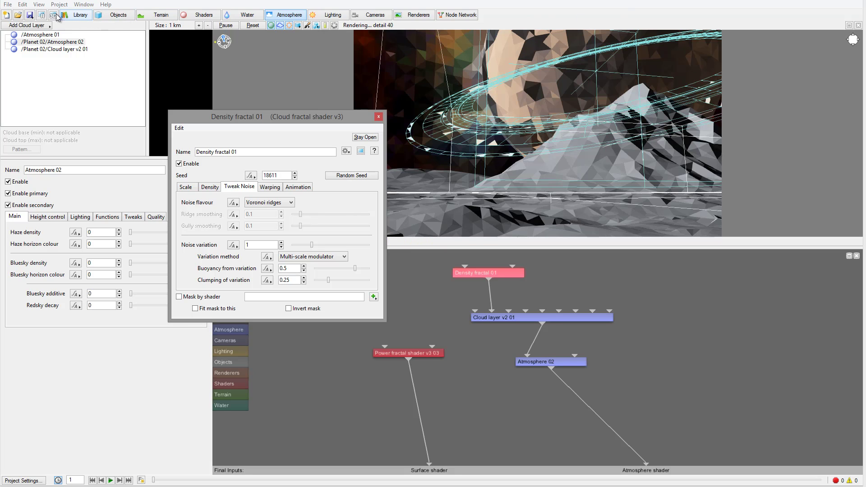
Step: Render a test image of the scene to check the planet's clouds, and close the render view
{"action": "key", "text": "ctrl+r"}
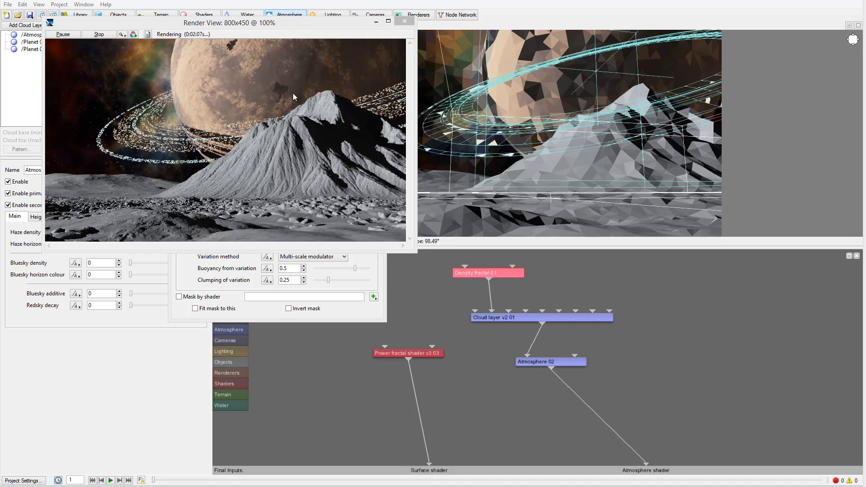
{"action": "left_click", "coordinate": [405, 21]}
{"action": "left_click", "coordinate": [469, 157]}
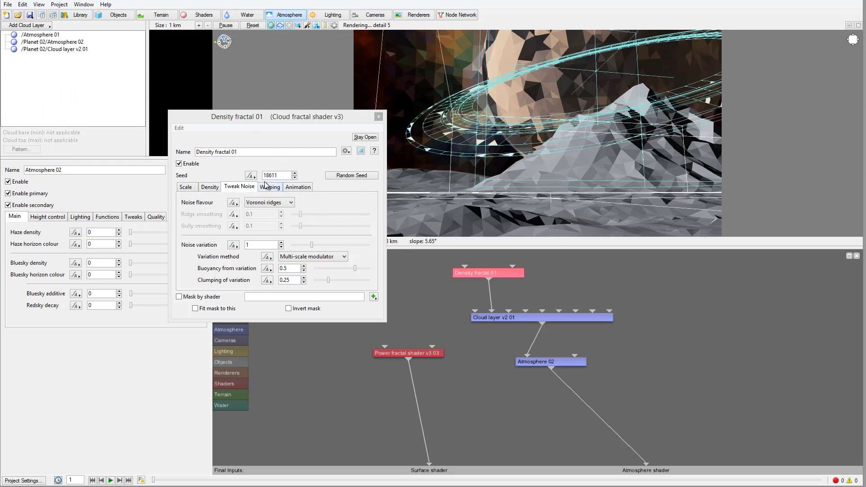
Step: Reduce Density fractal 01's feature scale to about 24037 and its lead-in scale to about 1079
{"action": "left_click", "coordinate": [208, 188]}
{"action": "left_click", "coordinate": [186, 187]}
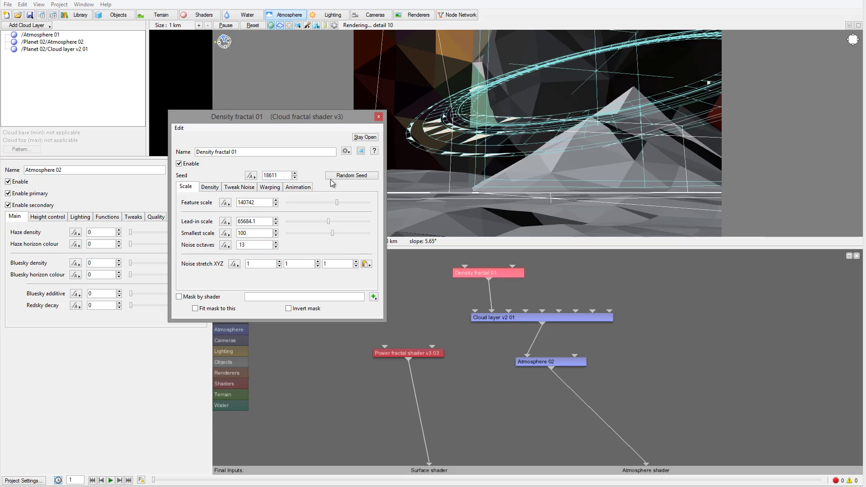
{"action": "left_click_drag", "start_coordinate": [341, 204], "coordinate": [301, 223]}
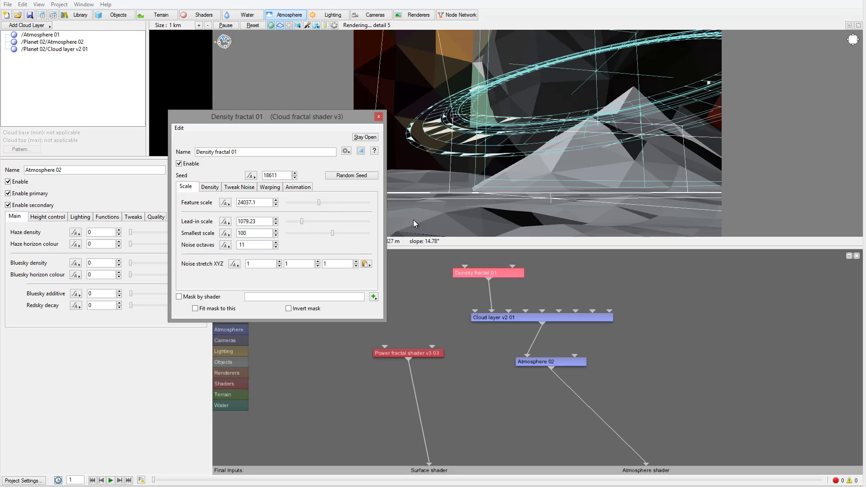
Step: Set the cloud layer's altitude to about 2353, edge sharpness to about 0.031, cloud density to about 0.098 and coverage adjust to -0.05
{"action": "double_click", "coordinate": [519, 317]}
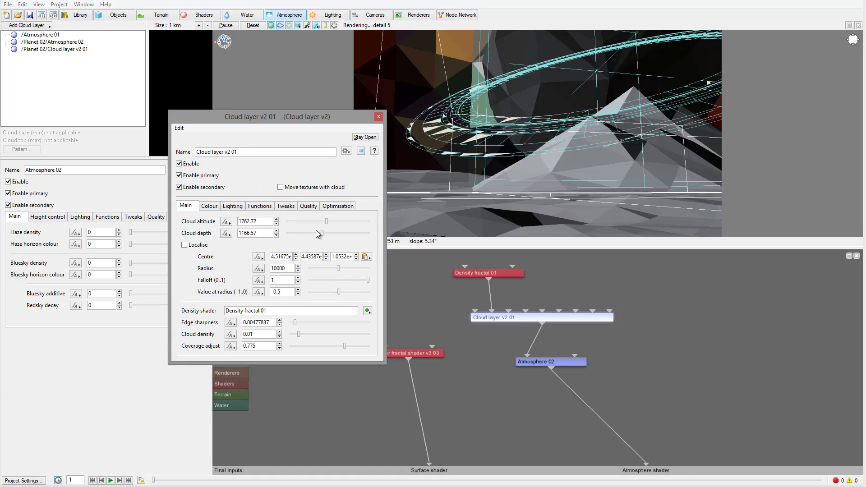
{"action": "left_click_drag", "start_coordinate": [327, 221], "coordinate": [329, 222]}
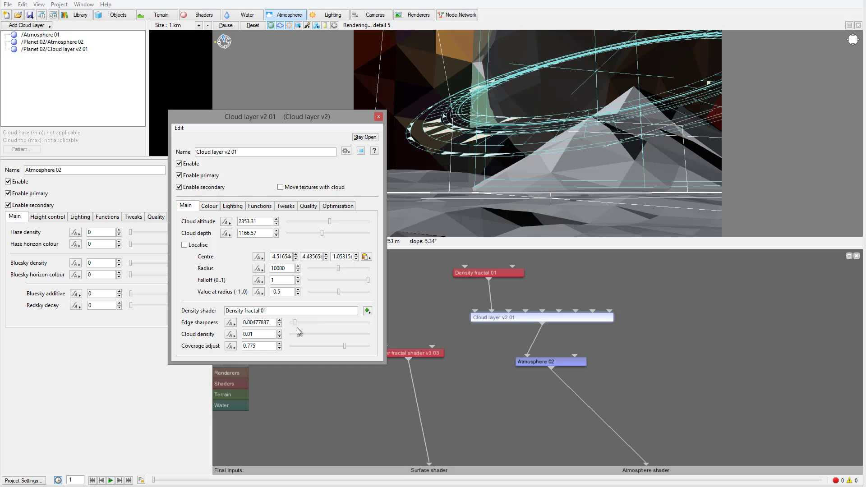
{"action": "mouse_move", "coordinate": [300, 334]}
{"action": "left_mouse_down"}
{"action": "mouse_move", "coordinate": [342, 347]}
{"action": "mouse_move", "coordinate": [299, 323]}
{"action": "left_mouse_up"}
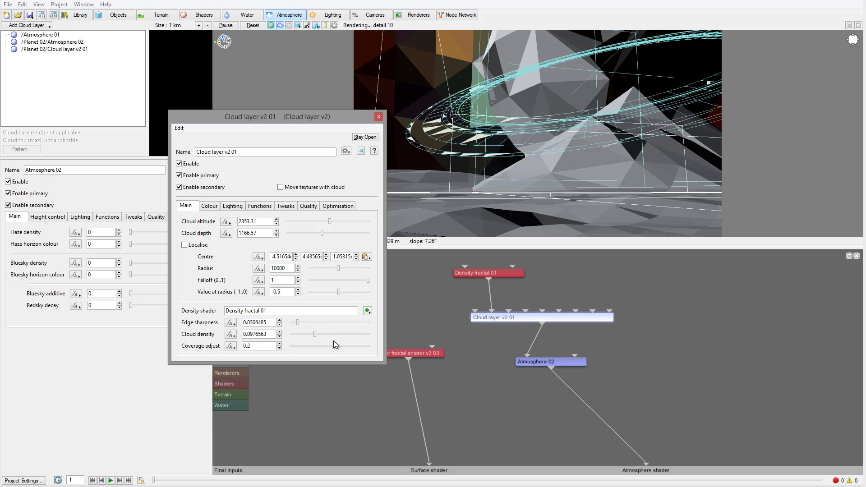
{"action": "left_click_drag", "start_coordinate": [332, 345], "coordinate": [329, 345]}
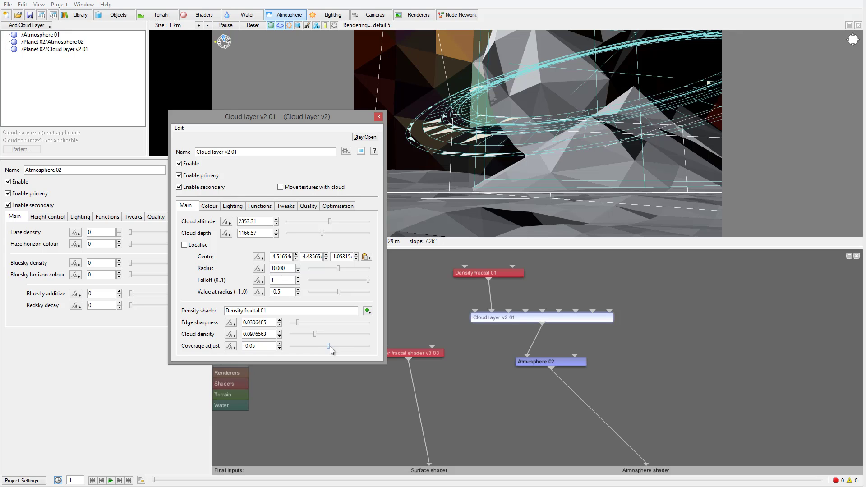
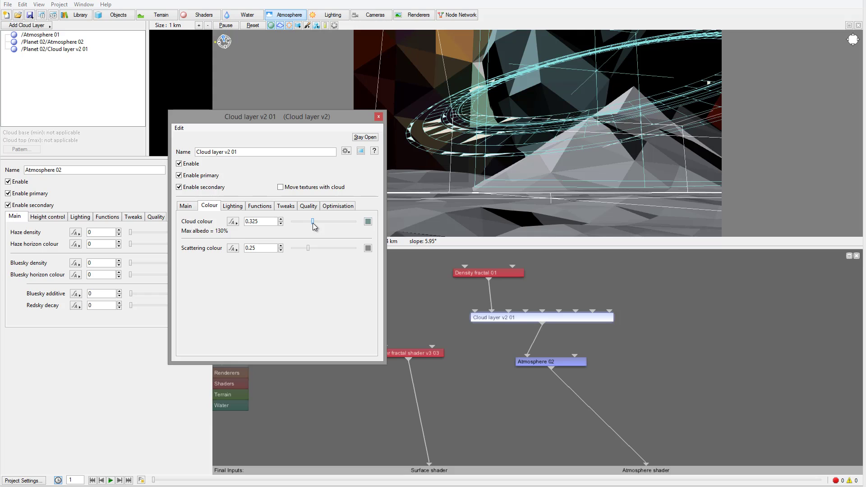
Step: Make the cloud colour a slightly lighter, greyer teal with a value of about 0.394, and close the cloud layer's settings
{"action": "left_click", "coordinate": [368, 221]}
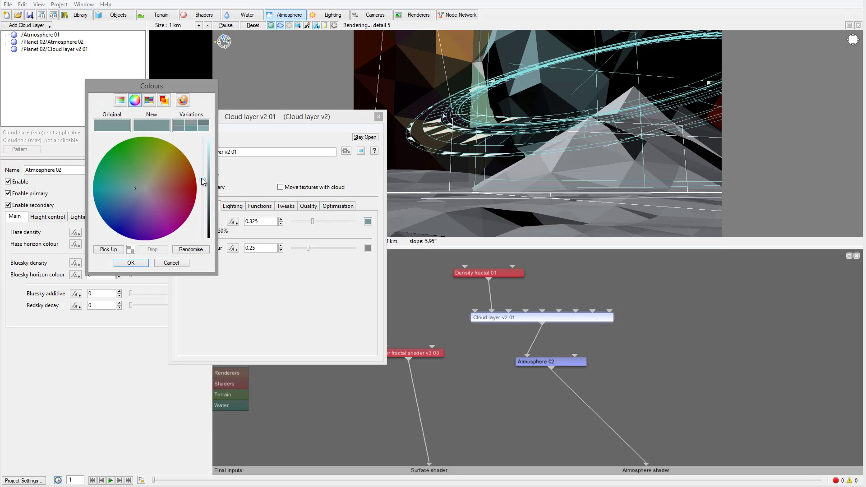
{"action": "left_click_drag", "start_coordinate": [201, 178], "coordinate": [195, 176]}
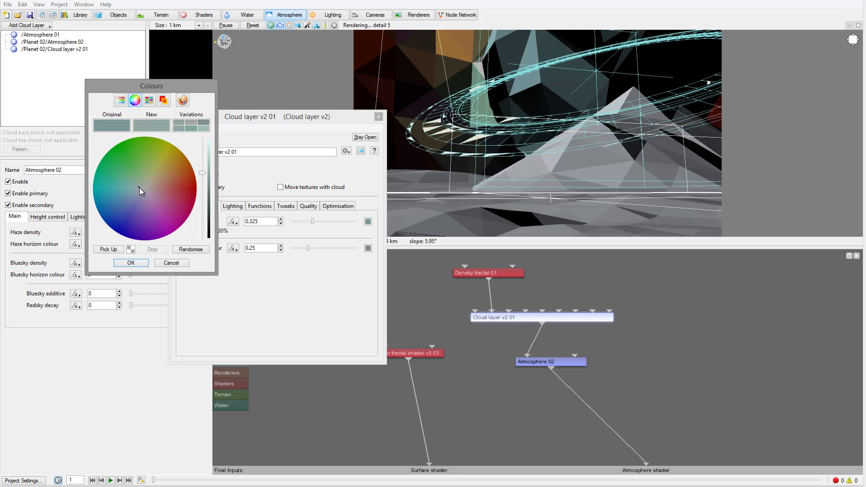
{"action": "left_click", "coordinate": [130, 263]}
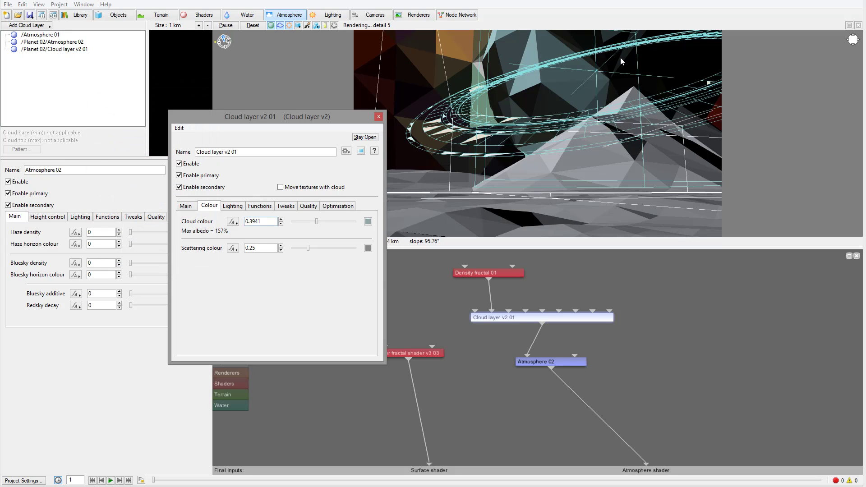
{"action": "left_click", "coordinate": [378, 117]}
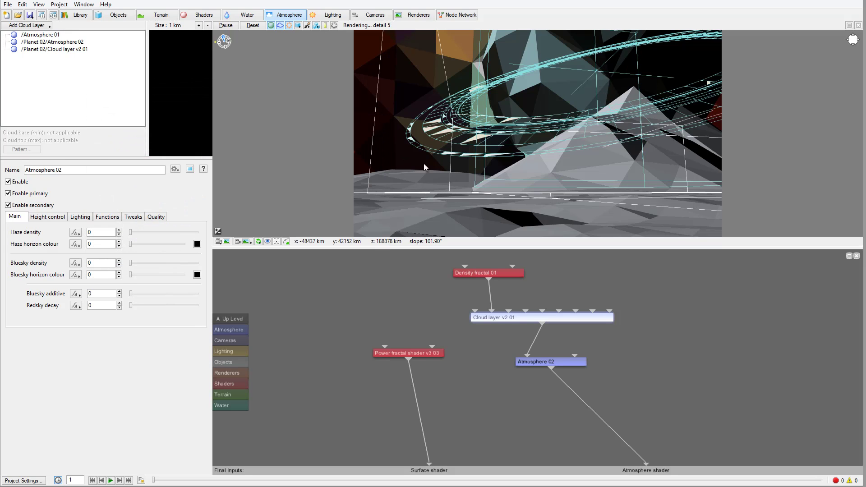
Step: Return to the main network and change the diffuse colour of Ring shader blue to a more neutral grey
{"action": "left_click", "coordinate": [231, 319]}
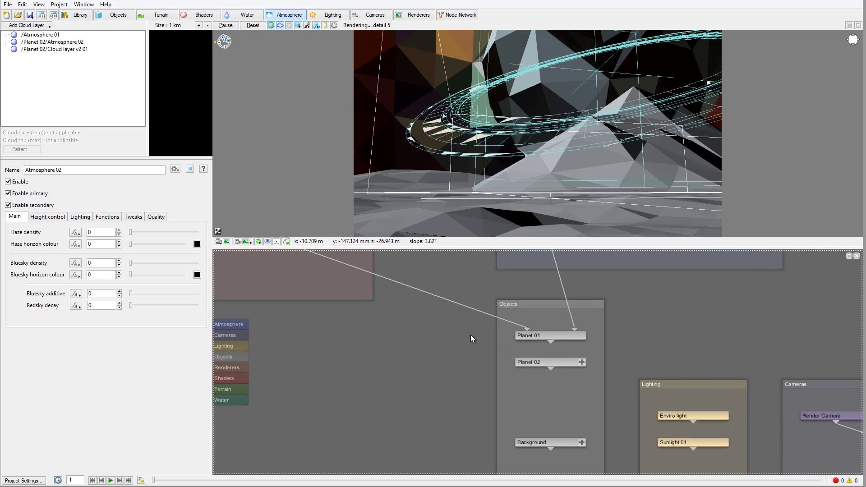
{"action": "left_click_drag", "start_coordinate": [469, 356], "coordinate": [439, 245]}
{"action": "left_click_drag", "start_coordinate": [536, 381], "coordinate": [669, 299]}
{"action": "double_click", "coordinate": [575, 290]}
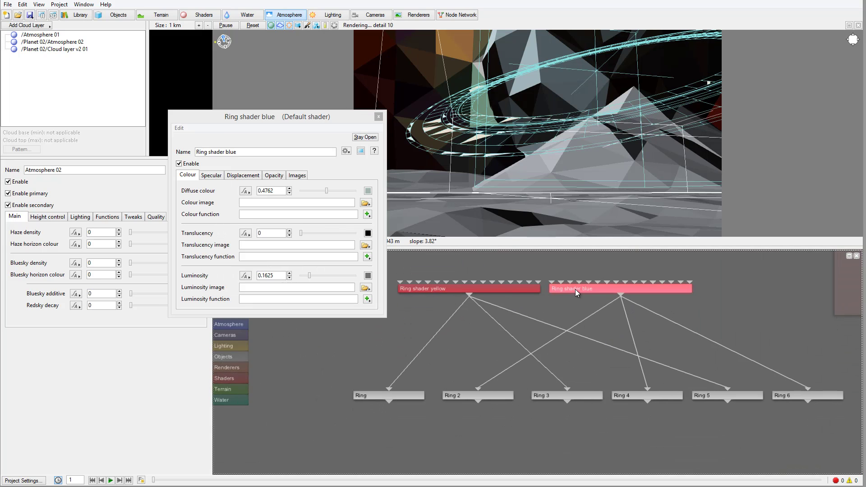
{"action": "left_click", "coordinate": [368, 190]}
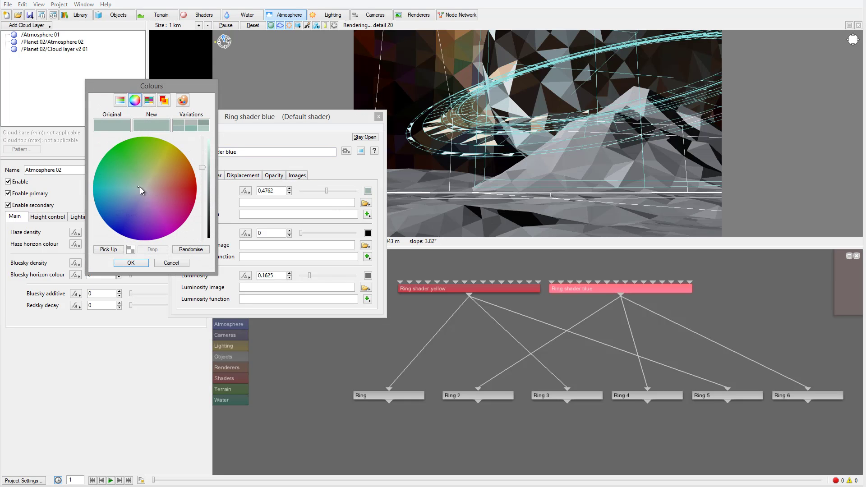
{"action": "left_click_drag", "start_coordinate": [140, 187], "coordinate": [145, 187]}
{"action": "left_click", "coordinate": [131, 263]}
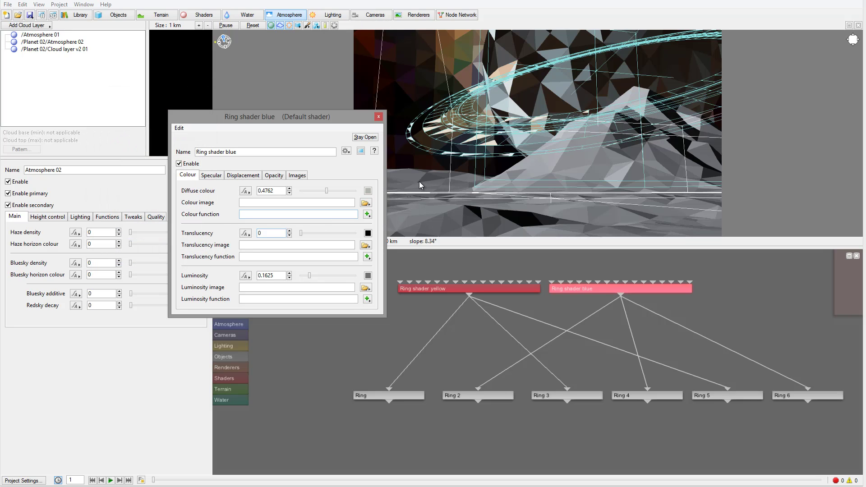
Step: Change the diffuse colour of Ring shader yellow to a more neutral greyish beige and close its settings
{"action": "left_click", "coordinate": [510, 288]}
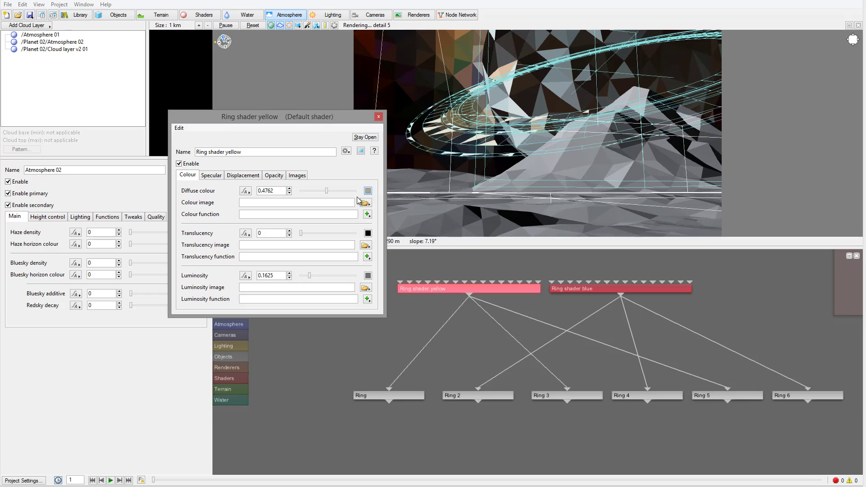
{"action": "left_click", "coordinate": [368, 190]}
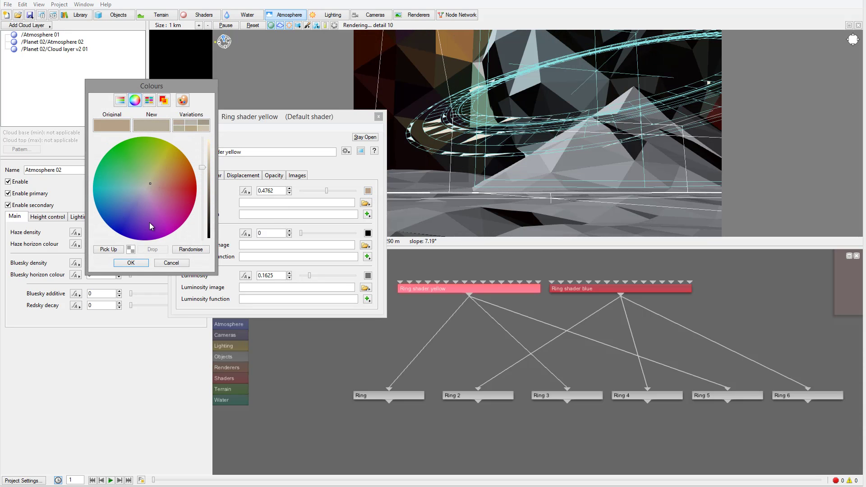
{"action": "left_click", "coordinate": [131, 263]}
{"action": "left_click", "coordinate": [378, 117]}
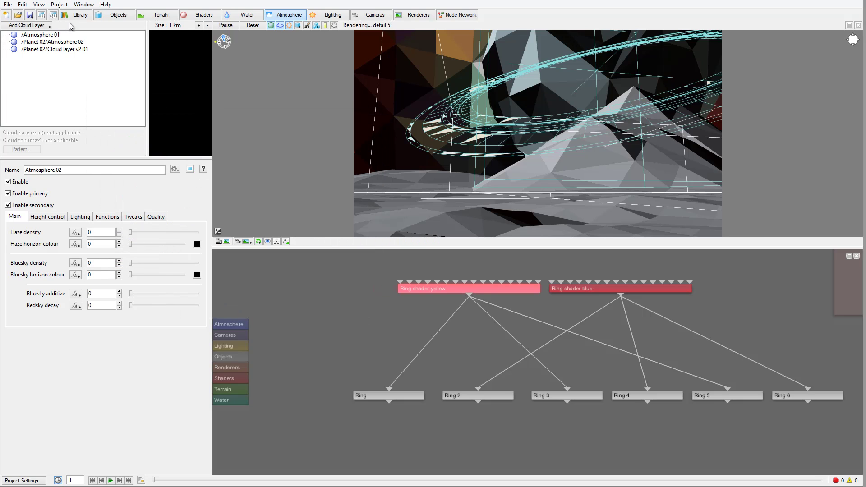
Step: Run a test render to examine the planet's clouds and the muted ring colours, and stop it partway
{"action": "left_click", "coordinate": [41, 15]}
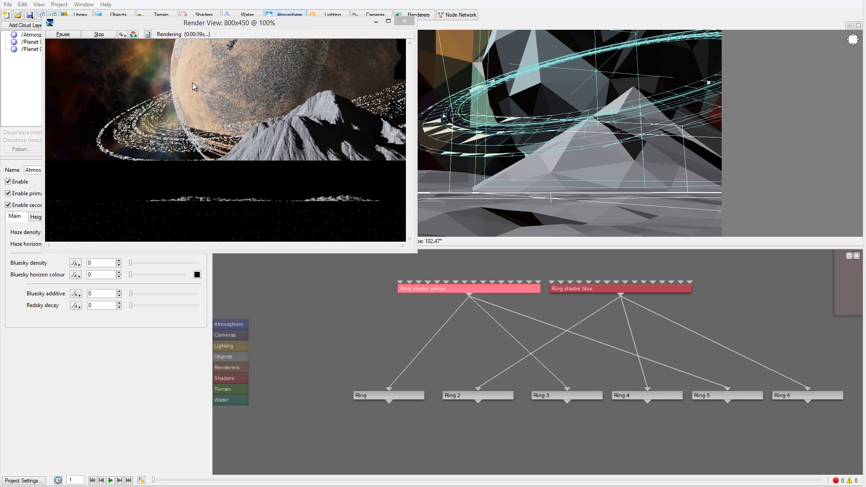
{"action": "left_click", "coordinate": [405, 23]}
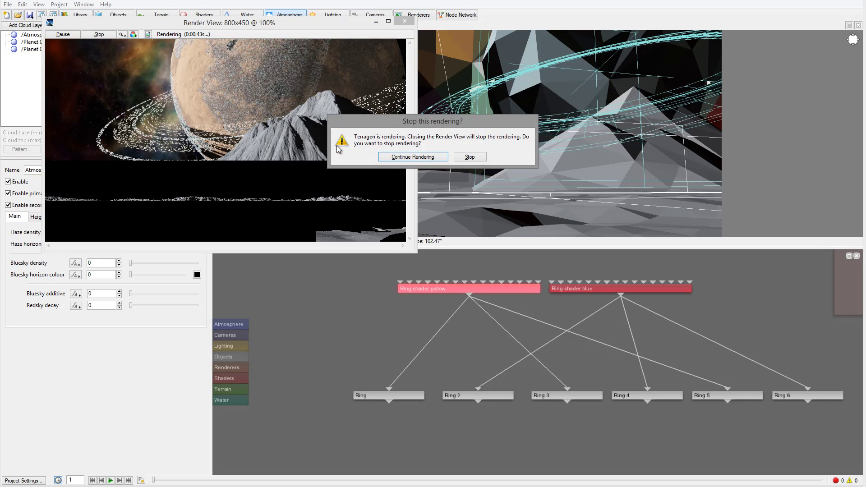
{"action": "left_click", "coordinate": [469, 161]}
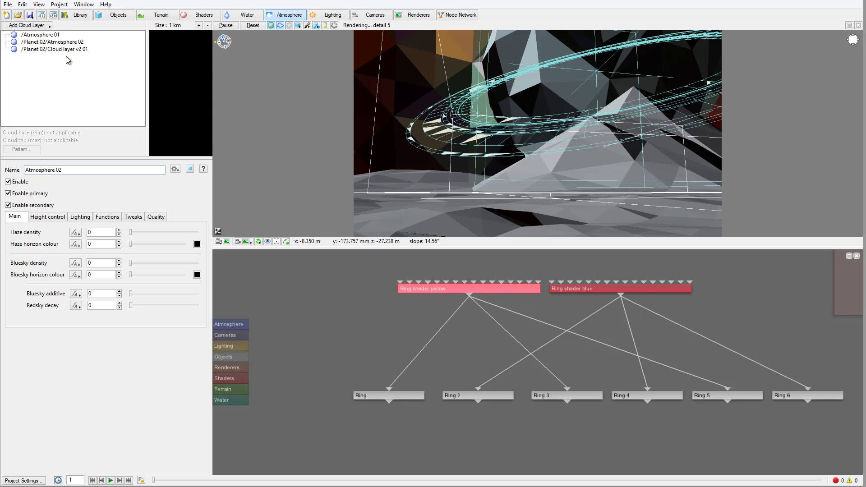
Step: Set Planet 02's cloud layer altitude to about 3927, cloud density to about 0.079 and coverage adjust to 0
{"action": "left_click", "coordinate": [50, 49]}
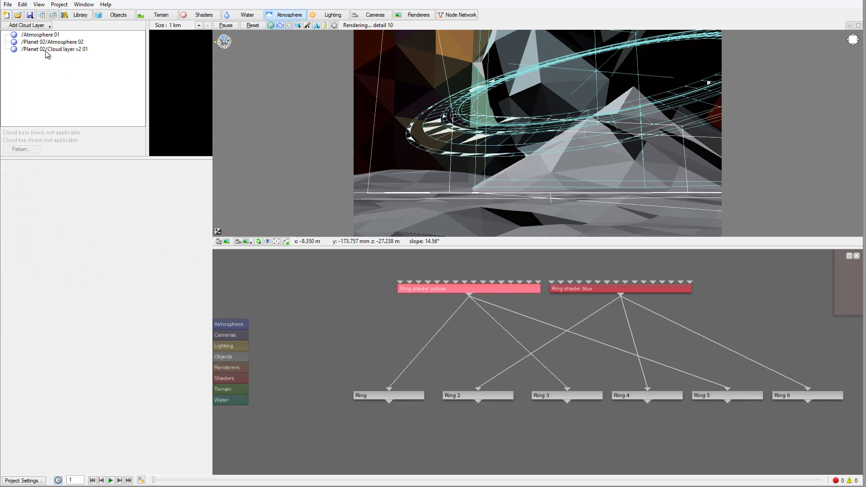
{"action": "left_click", "coordinate": [51, 43]}
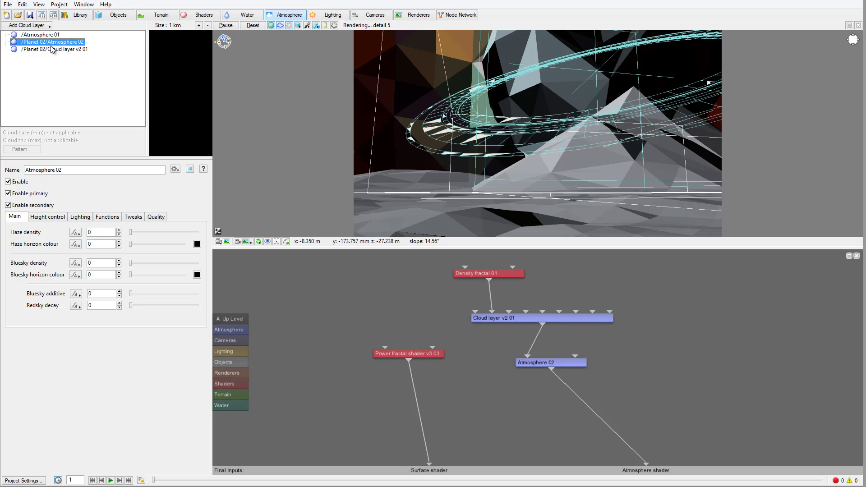
{"action": "left_click", "coordinate": [51, 49]}
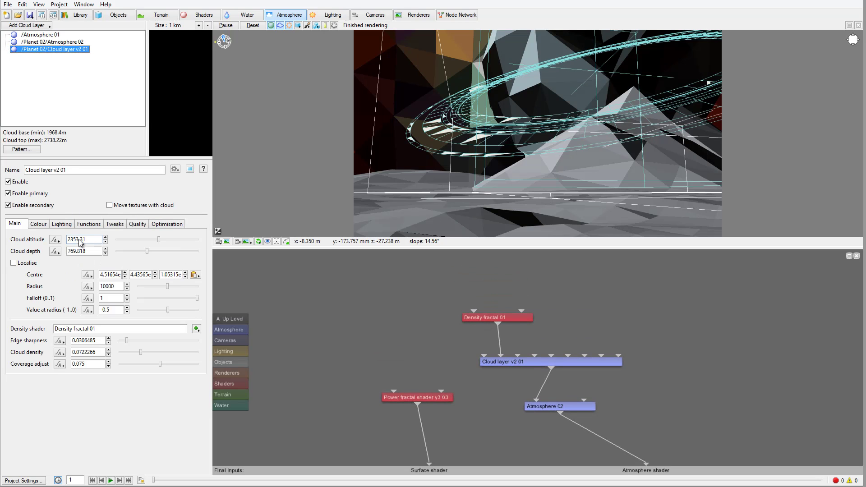
{"action": "left_click_drag", "start_coordinate": [161, 243], "coordinate": [168, 244]}
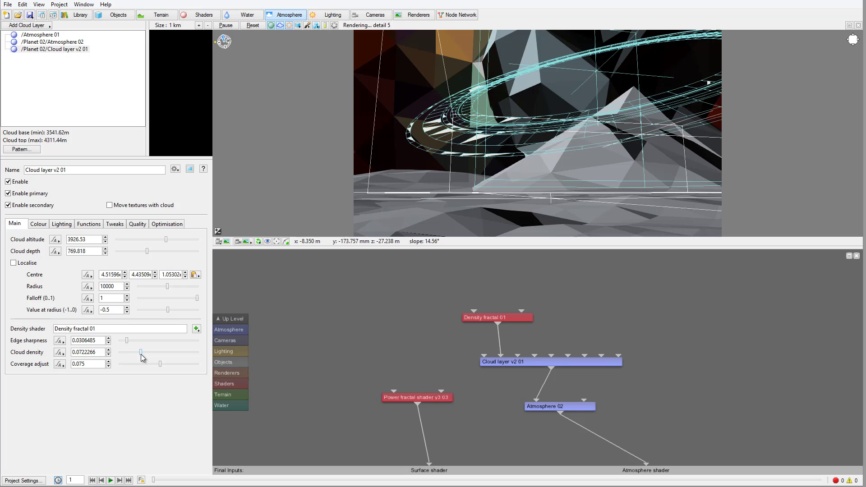
{"action": "left_click_drag", "start_coordinate": [141, 356], "coordinate": [158, 365]}
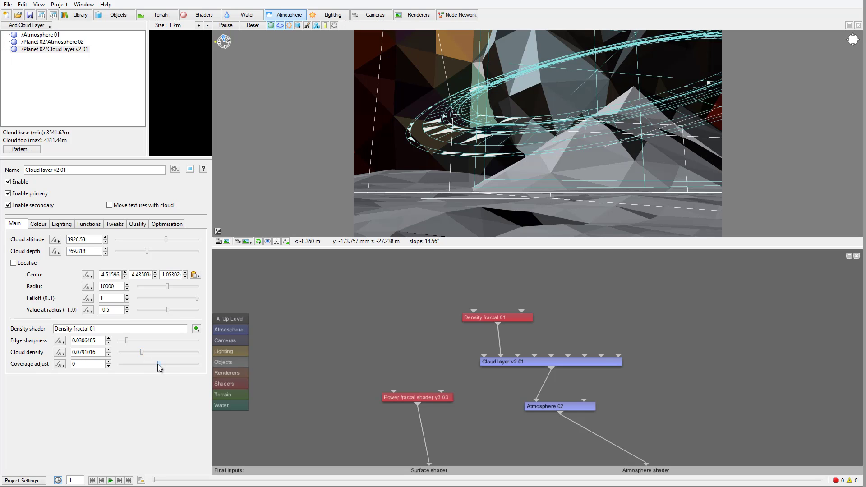
Step: Set Density fractal 01's feature scale to about 36636, smallest scale to 1000 and lead-in scale to about 4312, and adjust its density settings
{"action": "left_click", "coordinate": [495, 319]}
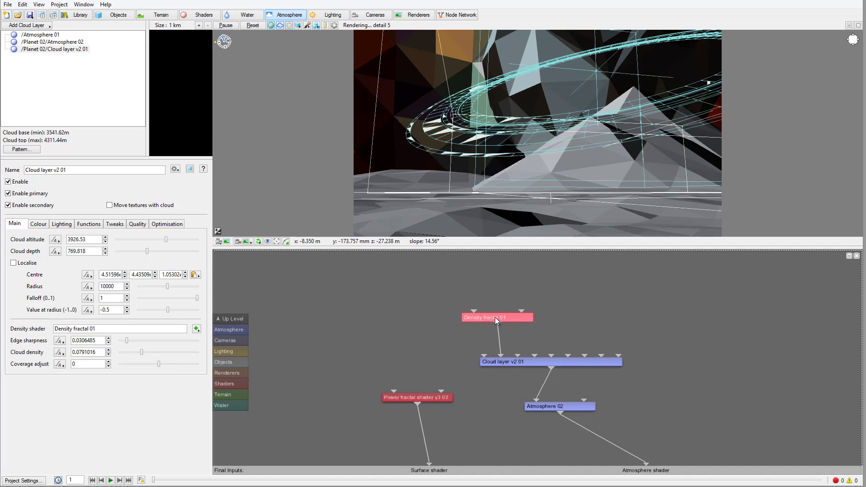
{"action": "double_click", "coordinate": [495, 317]}
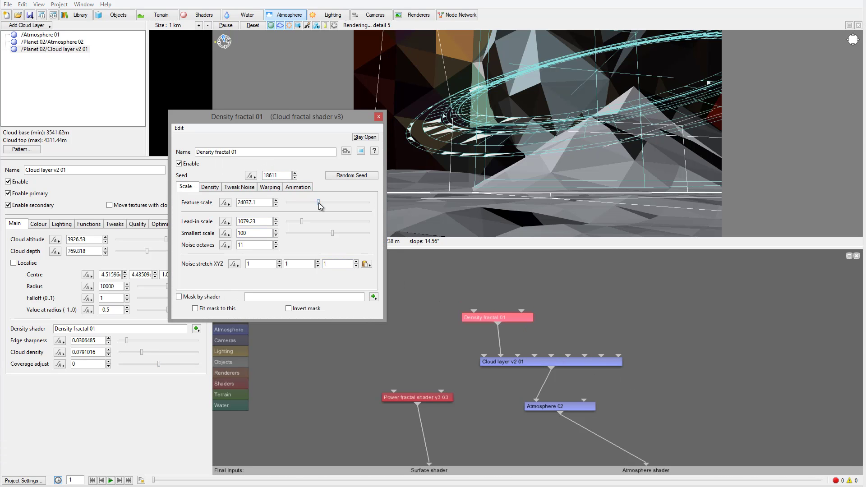
{"action": "left_click_drag", "start_coordinate": [318, 203], "coordinate": [322, 202]}
{"action": "double_click", "coordinate": [246, 233]}
{"action": "type", "text": "1000"}
{"action": "left_click_drag", "start_coordinate": [302, 221], "coordinate": [311, 221]}
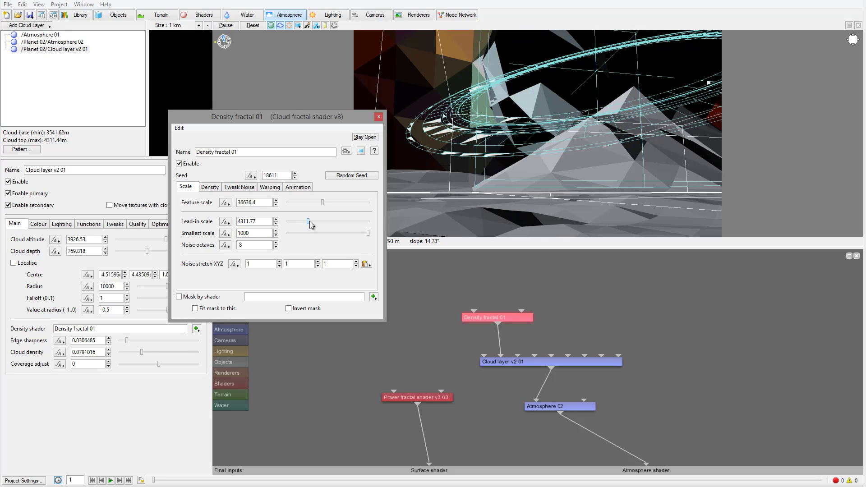
{"action": "left_click", "coordinate": [211, 186]}
{"action": "left_click_drag", "start_coordinate": [366, 203], "coordinate": [297, 231]}
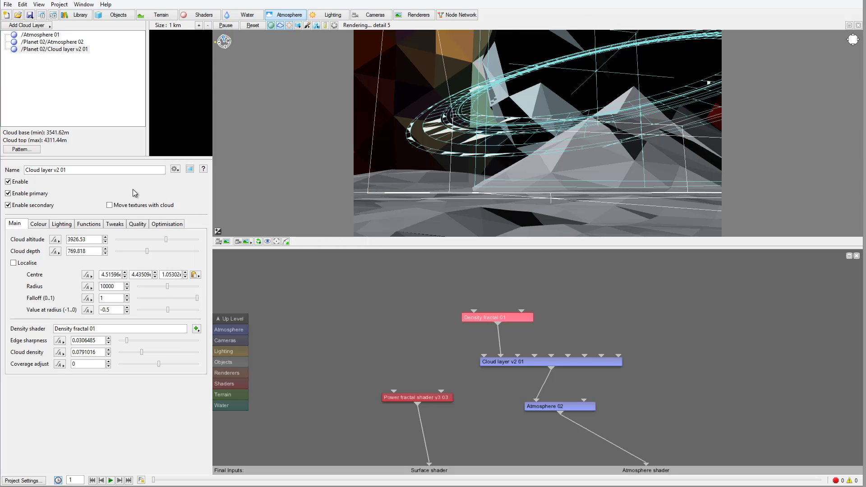
Step: Open Planet 02's internal network and move the Power fractal shader v3 03 node farther away from the cloud nodes
{"action": "left_click", "coordinate": [115, 14]}
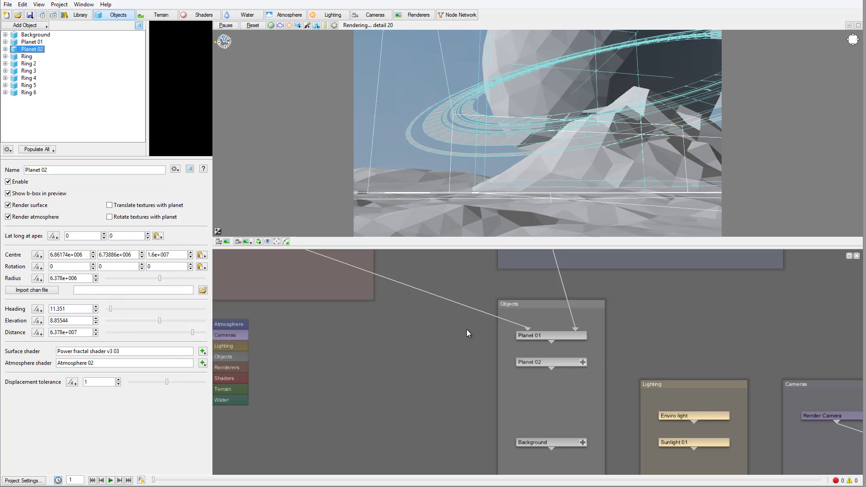
{"action": "right_click", "coordinate": [545, 364]}
{"action": "left_click", "coordinate": [582, 379]}
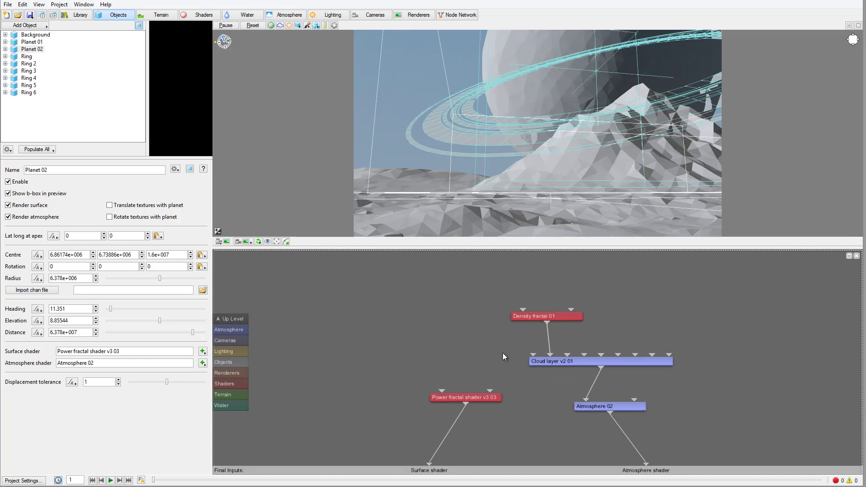
{"action": "left_click_drag", "start_coordinate": [486, 398], "coordinate": [369, 335]}
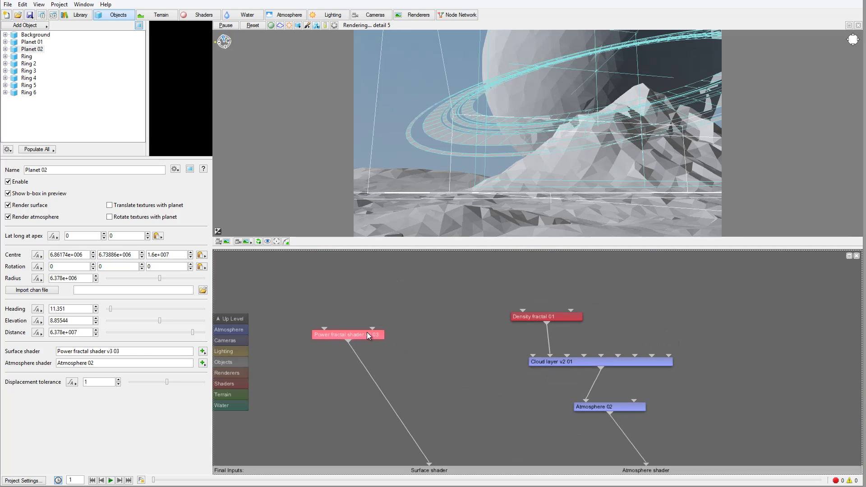
Step: Reduce the displacement amplitude of Power fractal shader v3 03 to 5000 and close its settings
{"action": "double_click", "coordinate": [343, 333]}
{"action": "left_click", "coordinate": [243, 186]}
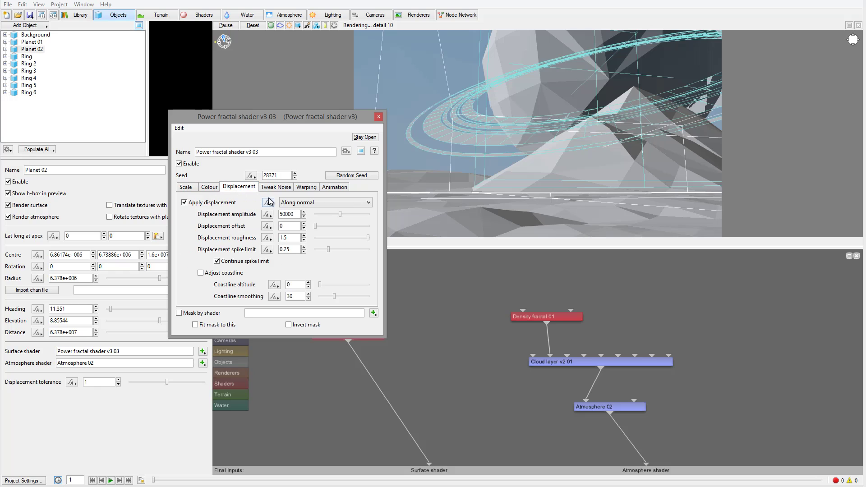
{"action": "left_click", "coordinate": [292, 214]}
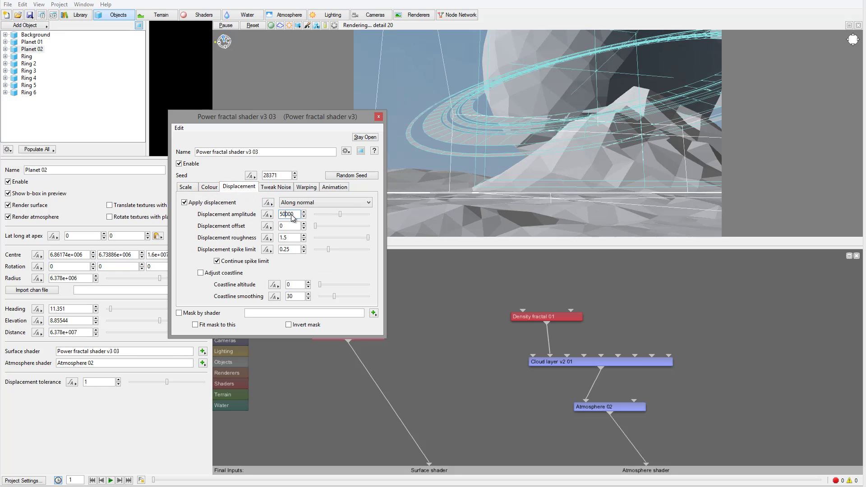
{"action": "key", "text": "BackSpace"}
{"action": "left_click", "coordinate": [378, 117]}
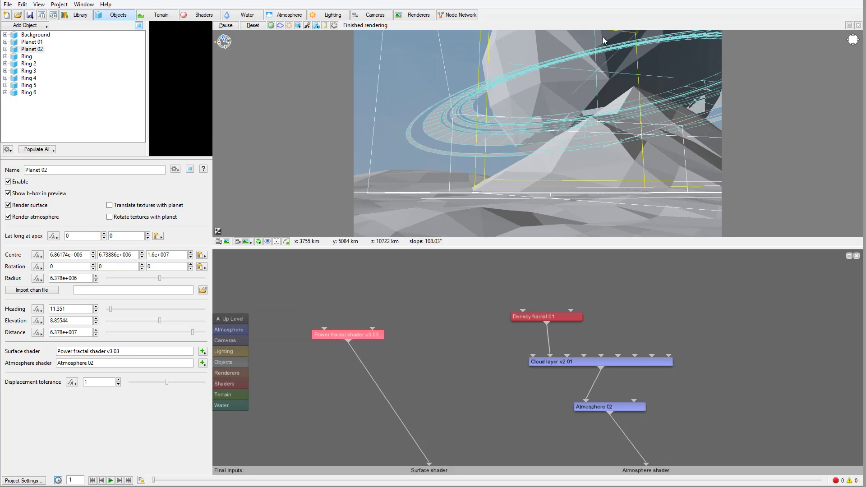
Step: Test-render the scene to check Planet 02's reduced surface displacement and revised cloud scale, and stop the render
{"action": "left_click", "coordinate": [41, 15]}
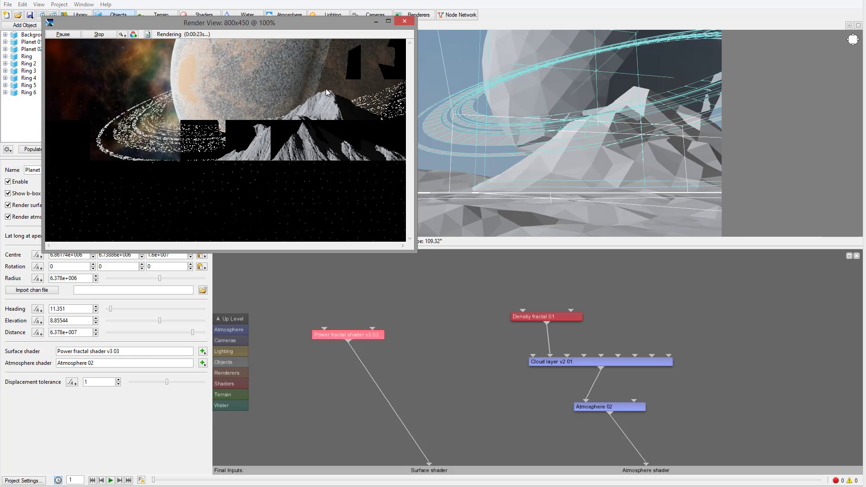
{"action": "left_click", "coordinate": [405, 23]}
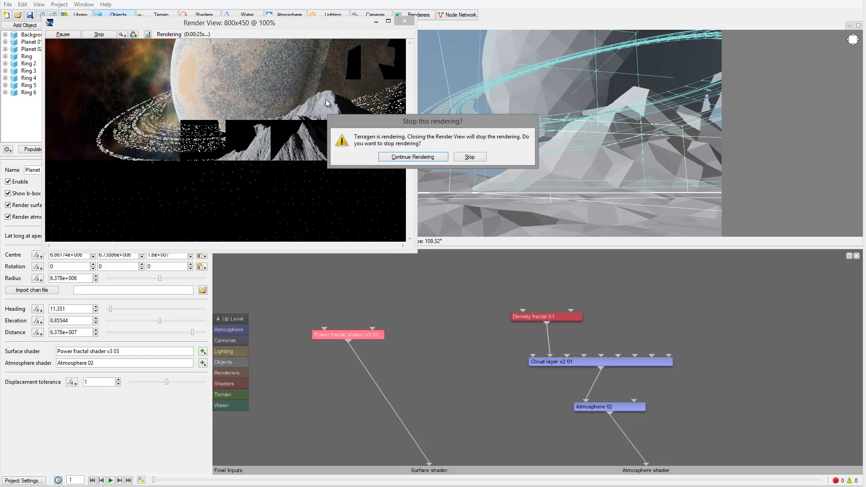
{"action": "left_click", "coordinate": [470, 158]}
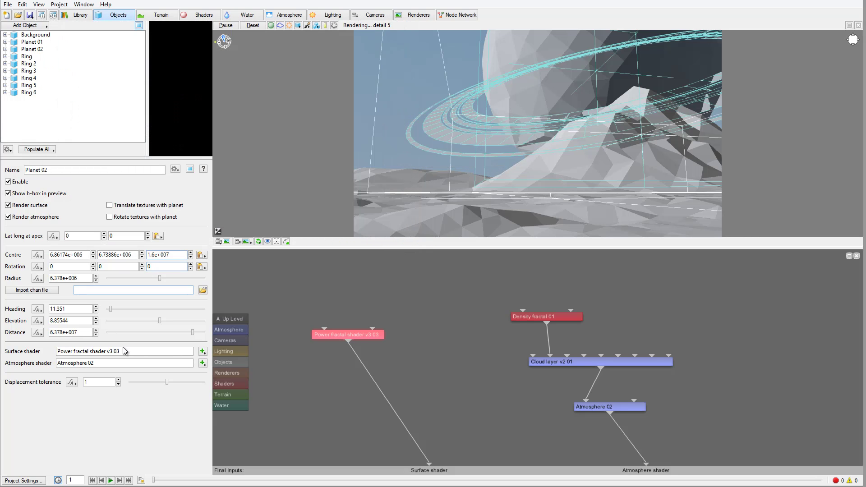
Step: Lower Cloud layer v2 01's edge sharpness to about 0.0018 and cloud density to about 0.019, and reposition its node
{"action": "left_click", "coordinate": [585, 363]}
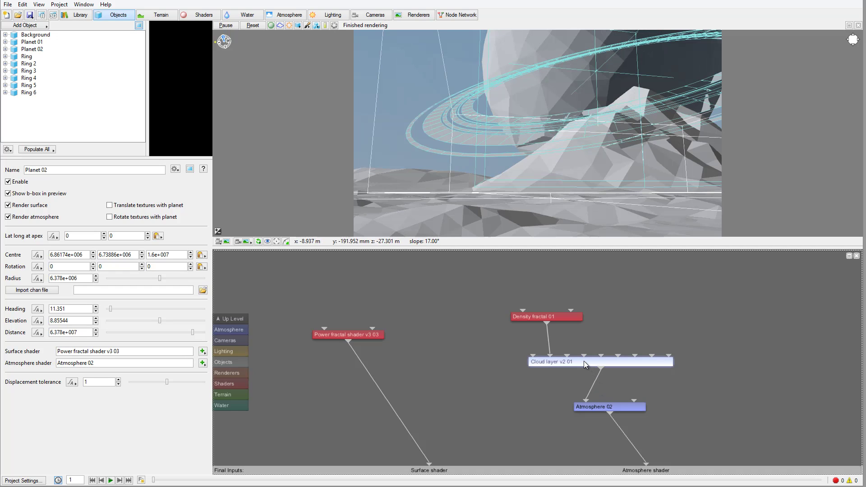
{"action": "double_click", "coordinate": [584, 361]}
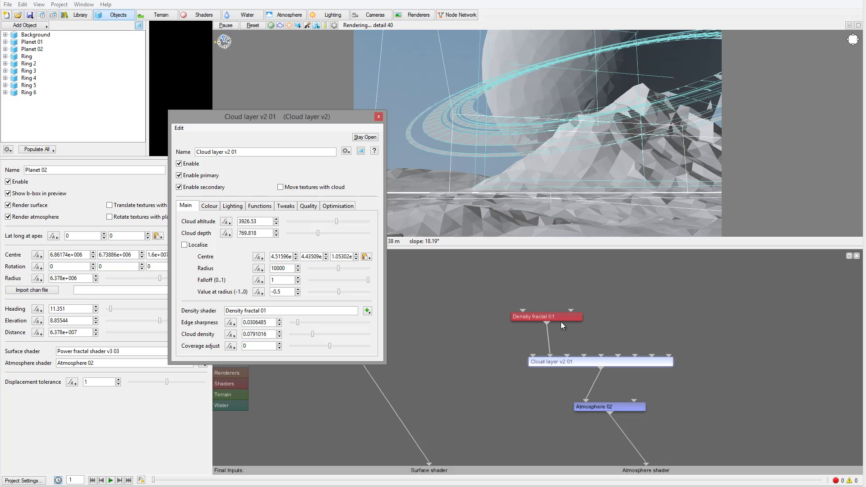
{"action": "left_click_drag", "start_coordinate": [589, 363], "coordinate": [535, 354]}
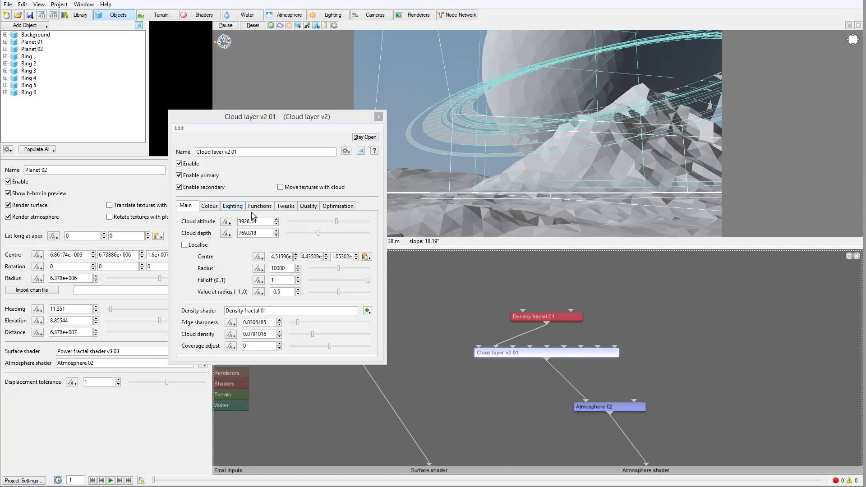
{"action": "left_click_drag", "start_coordinate": [298, 322], "coordinate": [304, 338]}
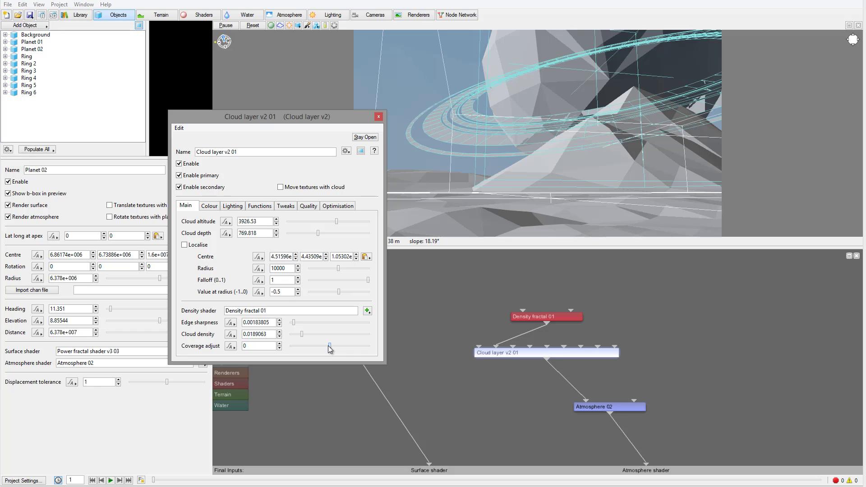
{"action": "left_click", "coordinate": [379, 117]}
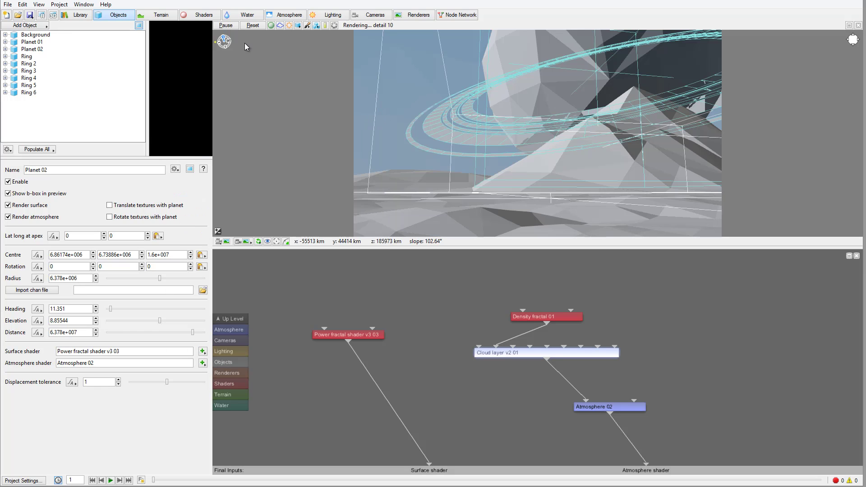
Step: Render the scene again to examine Planet 02 with the thinner, softer clouds, and stop the render
{"action": "left_click", "coordinate": [41, 14]}
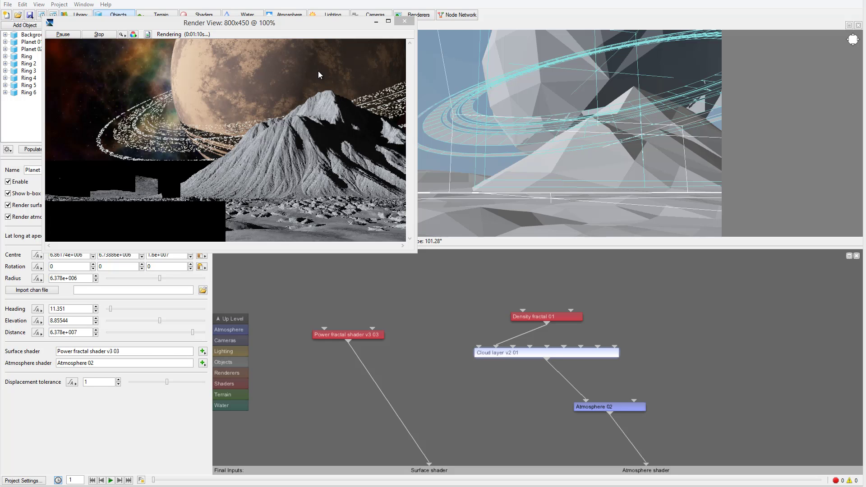
{"action": "left_click", "coordinate": [399, 22]}
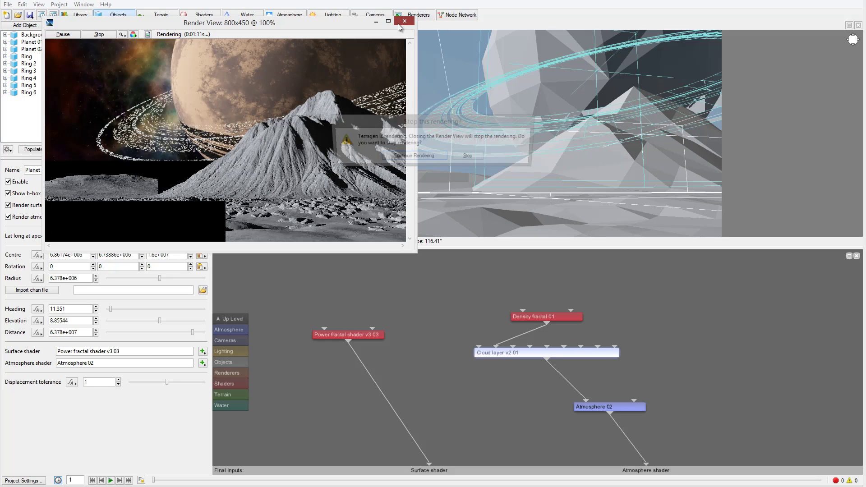
{"action": "left_click", "coordinate": [469, 157]}
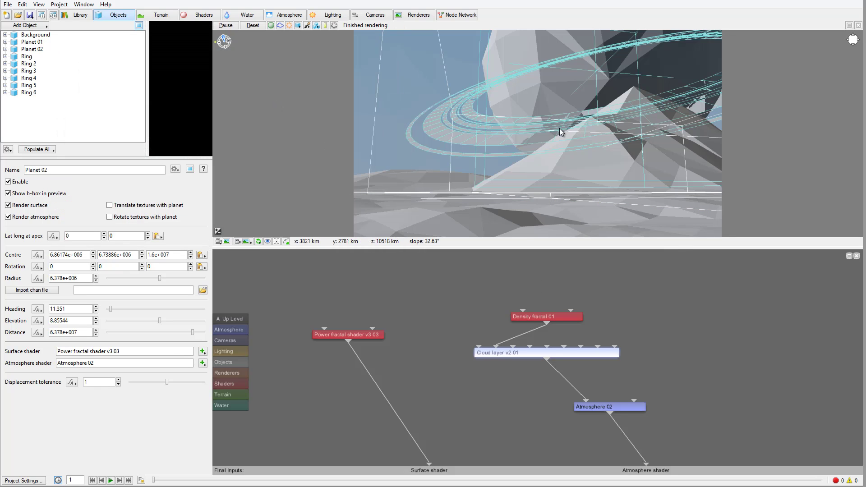